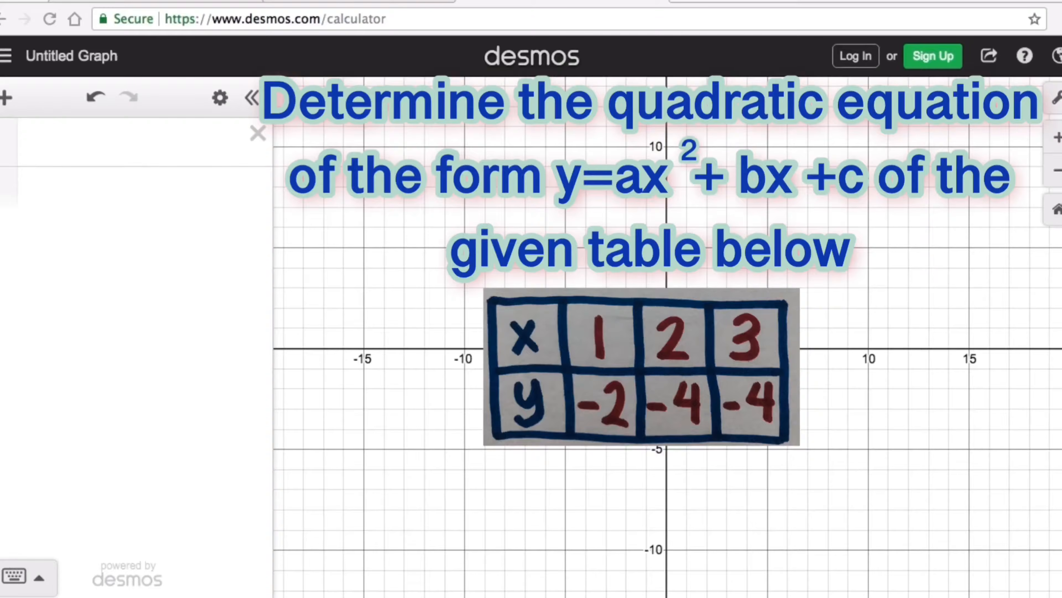
Insert a table in the expression list and fill its x₁ column with 1, 2 and 3.
left_click(49, 142)
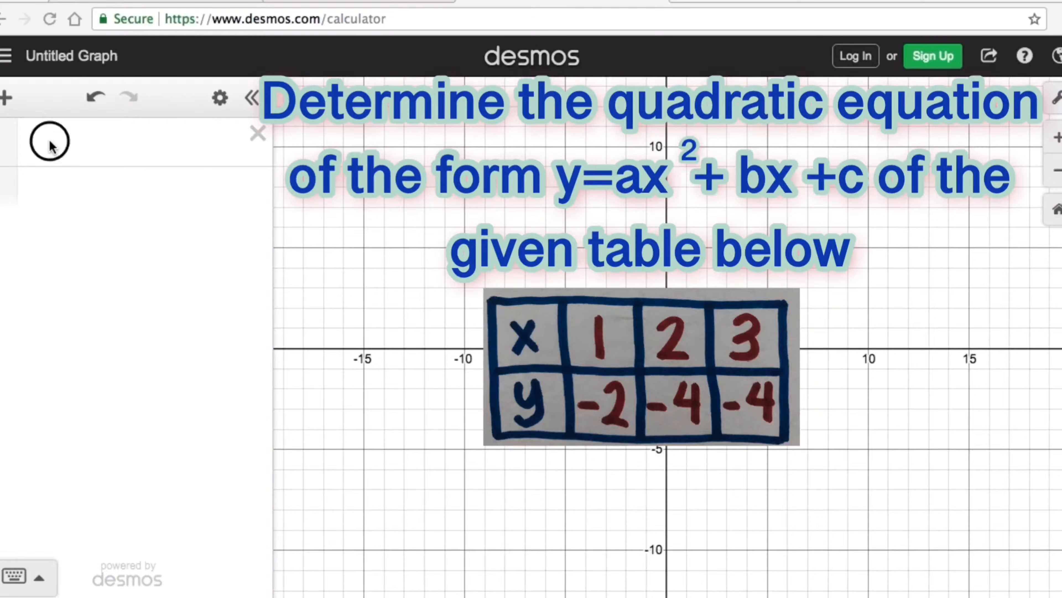
left_click(46, 139)
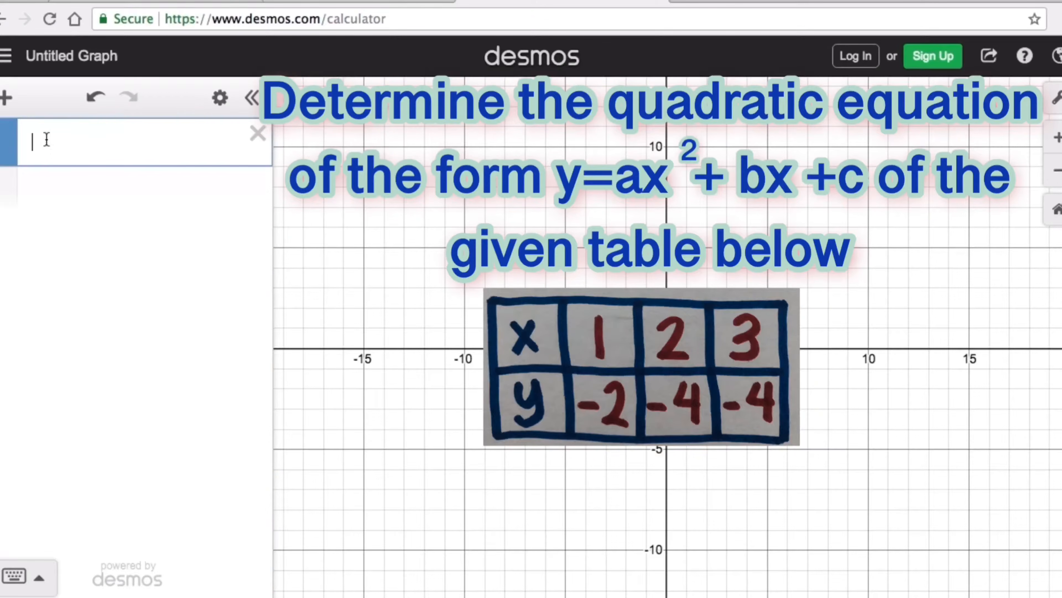
left_click(5, 100)
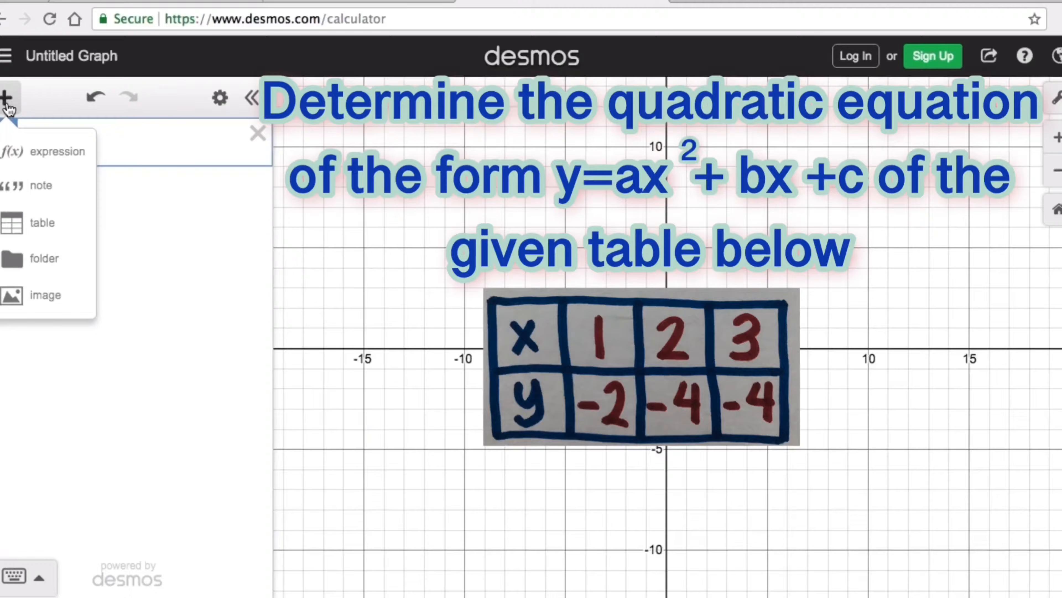
left_click(39, 224)
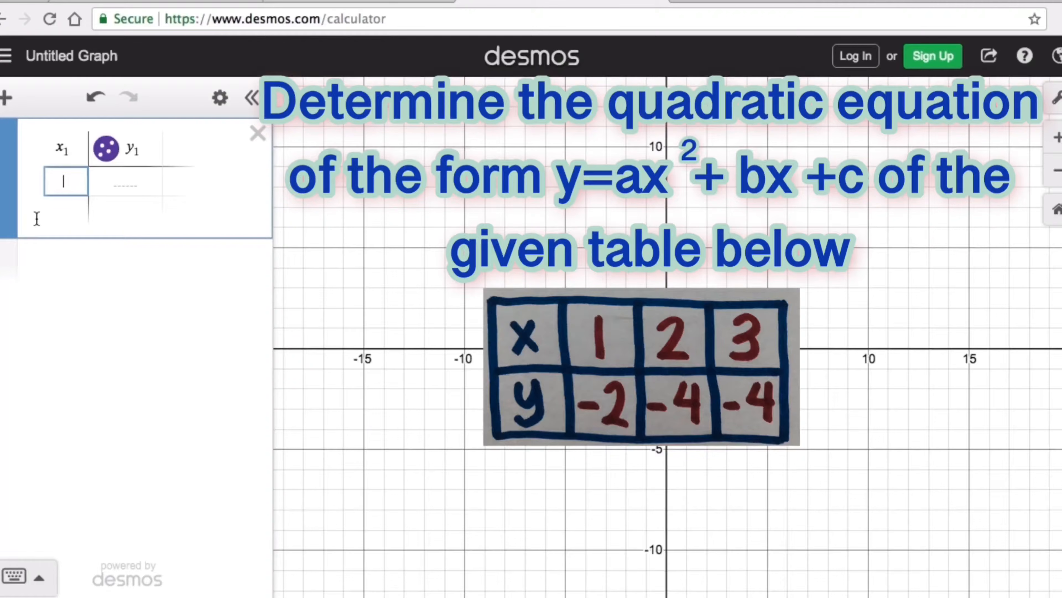
type("1")
key("Return")
type("2")
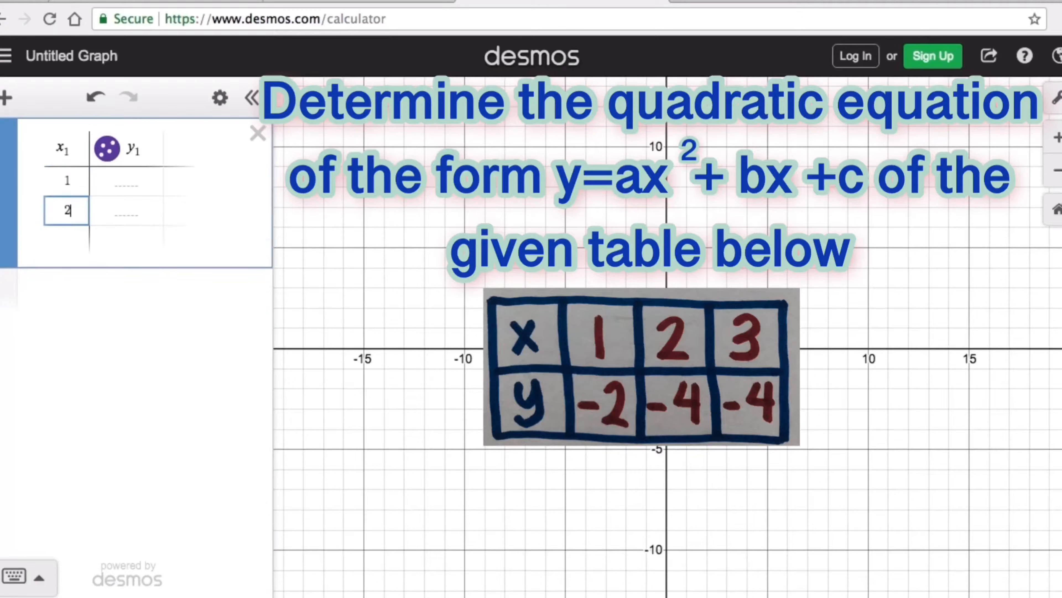
key("Return")
type("3")
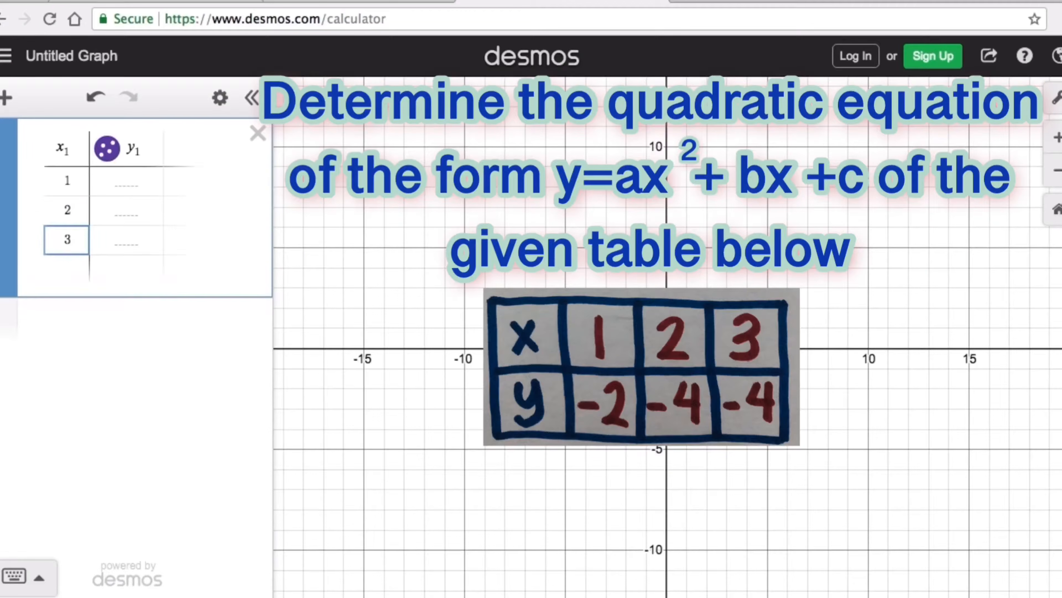
Fill the table's y₁ column with -2, -4 and -4 for the three x values.
left_click(130, 183)
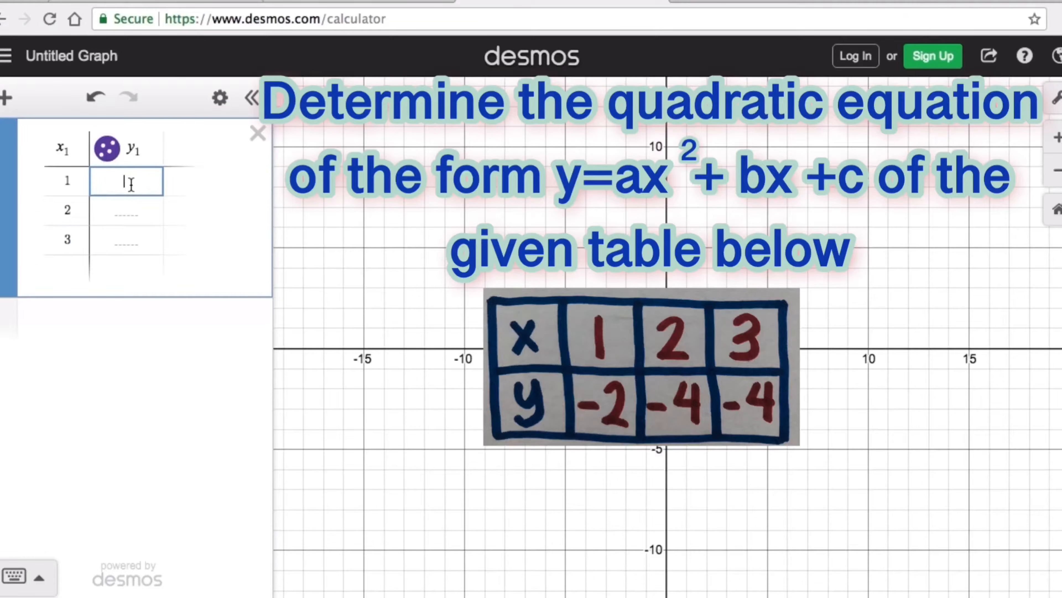
type("-")
type("2")
key("Return")
type("-")
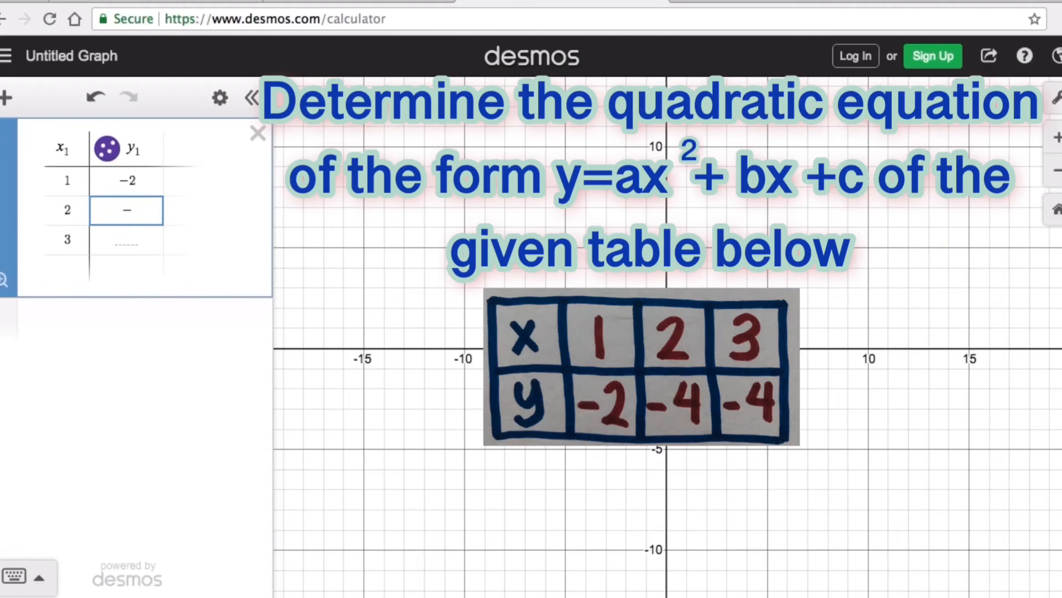
type("4")
key("Return")
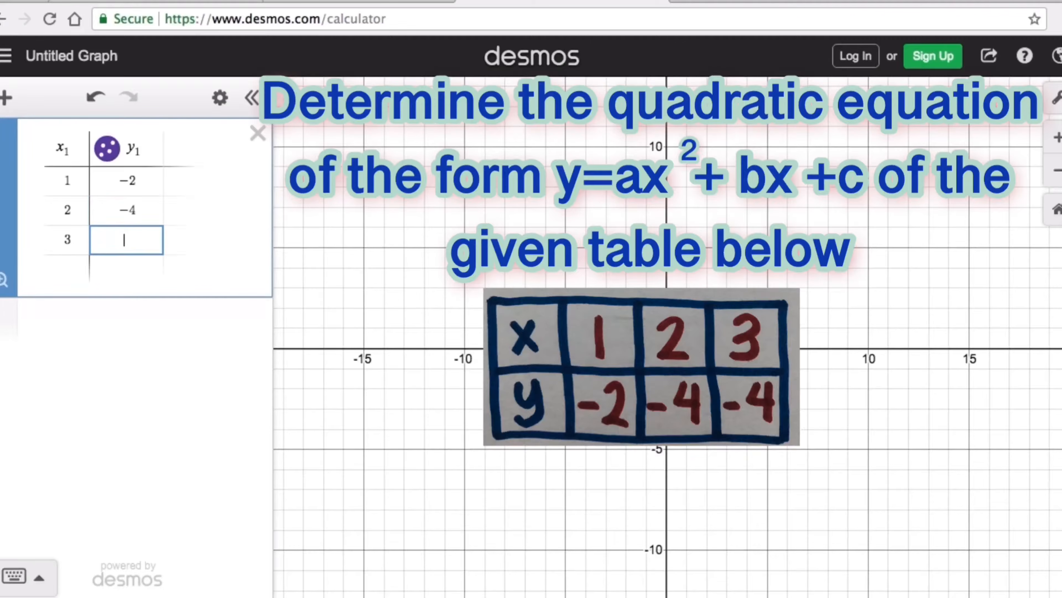
type("-4")
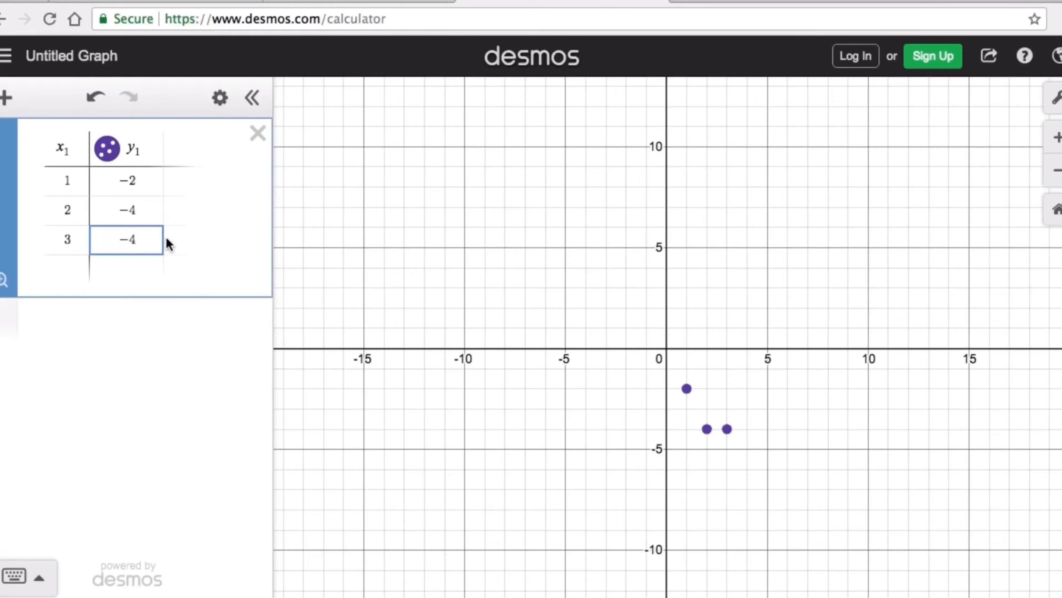
Start a regression expression below the table with y₁ followed by the tilde sign.
left_click(46, 324)
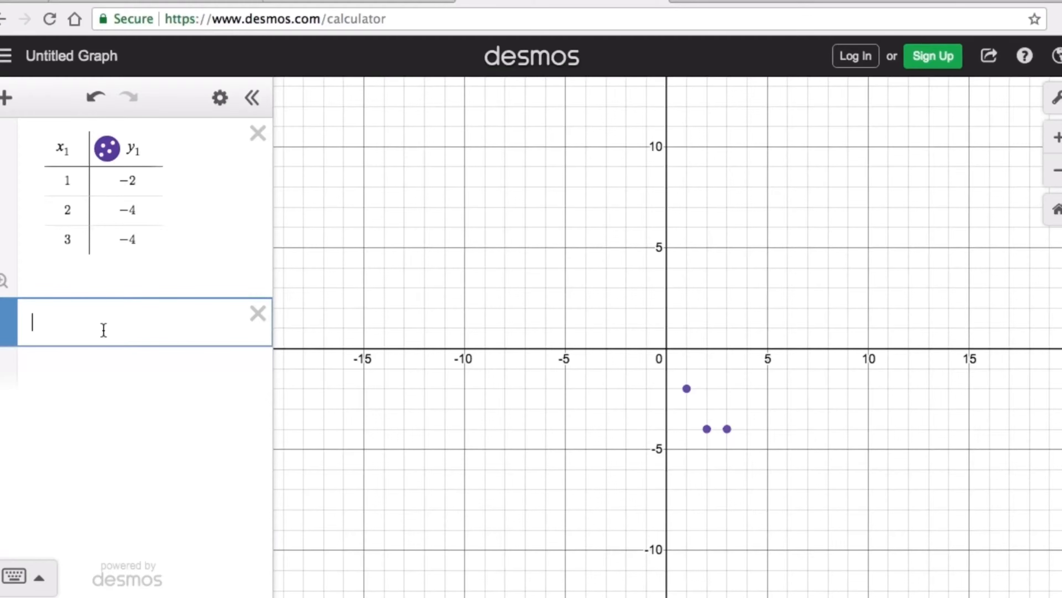
type("y1")
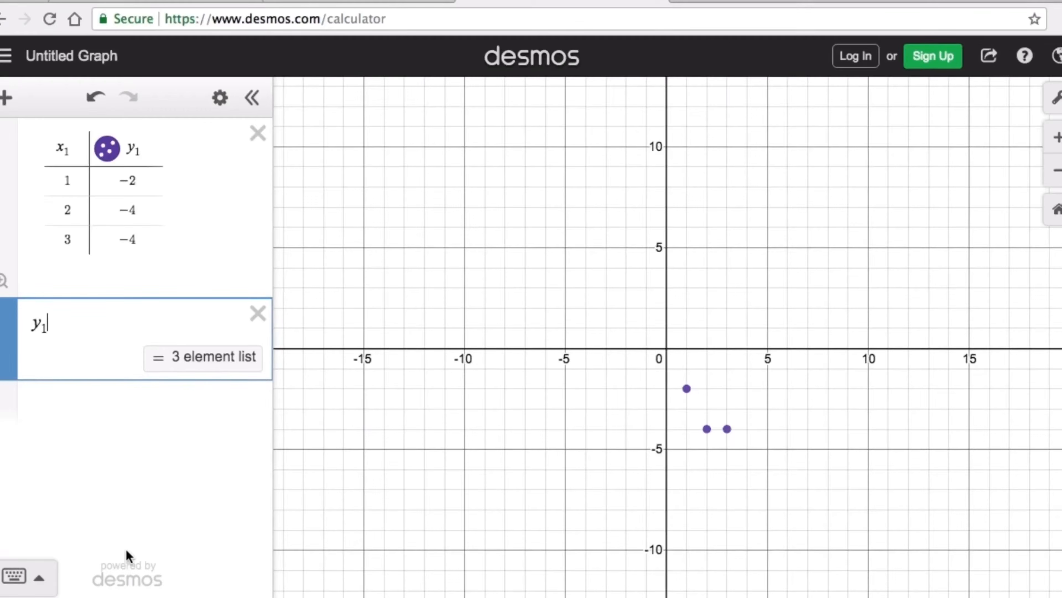
left_click(39, 578)
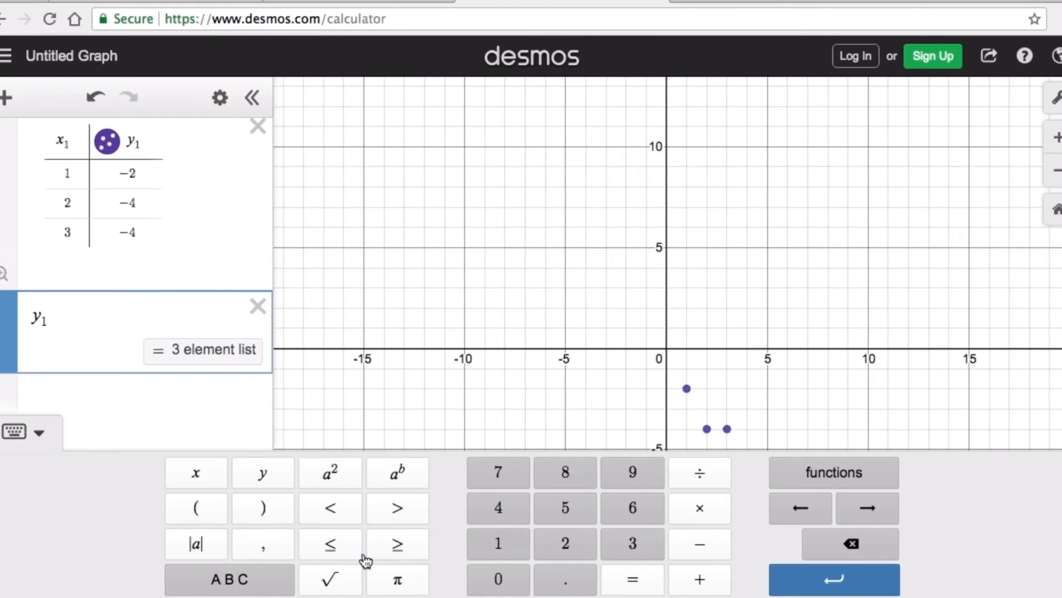
left_click(251, 579)
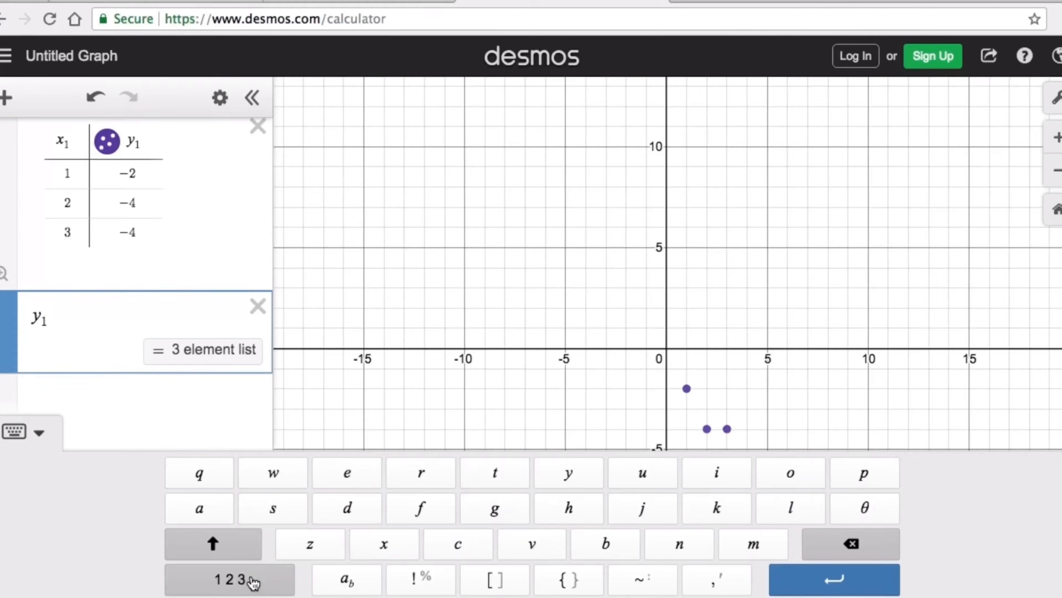
left_click(641, 585)
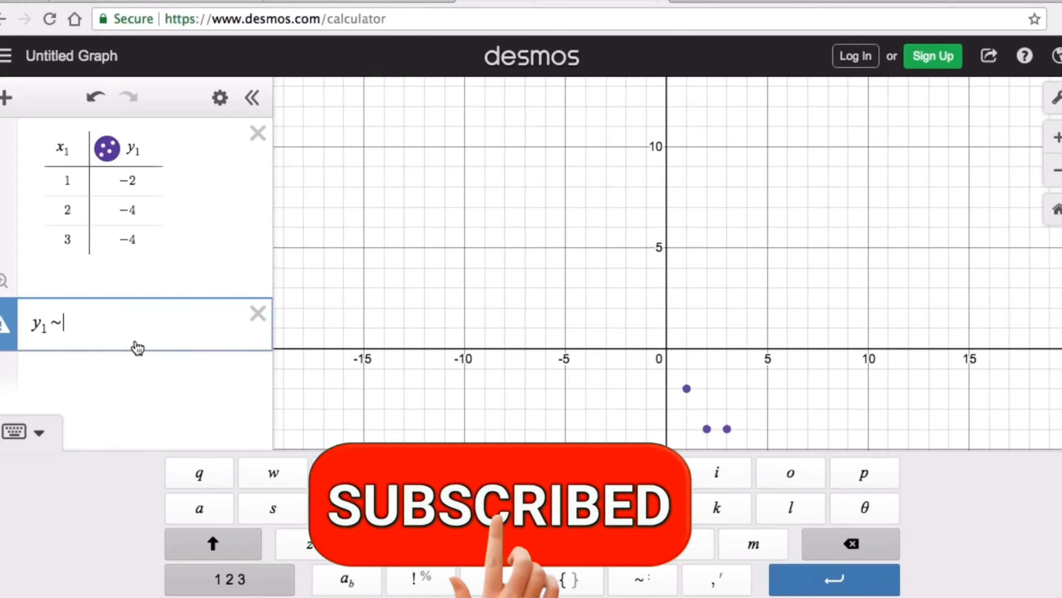
left_click(92, 325)
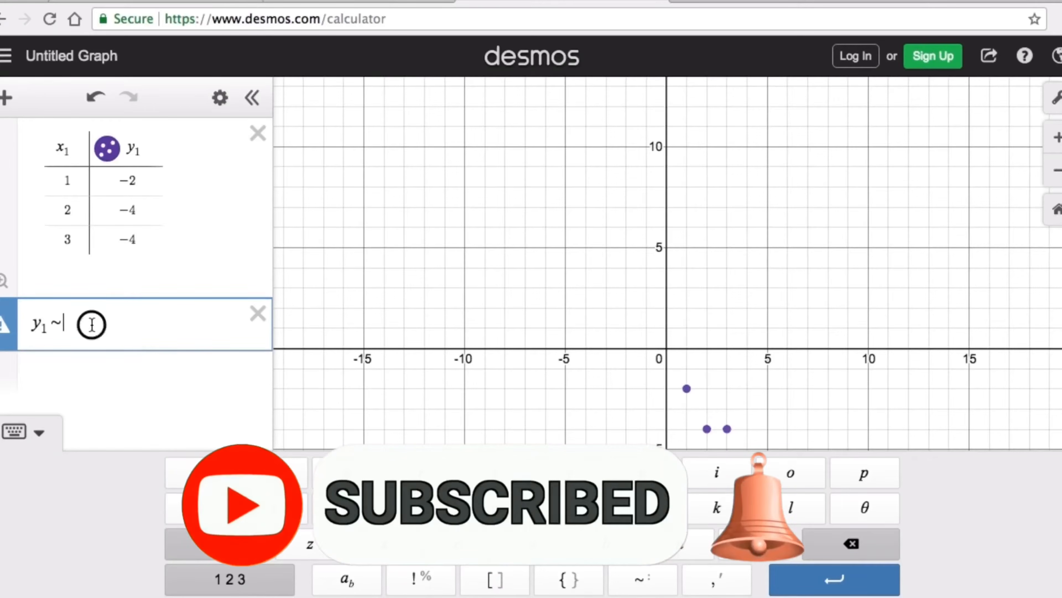
Complete the regression with the quadratic model ax₁² + bx₁ + c after the tilde.
type("a")
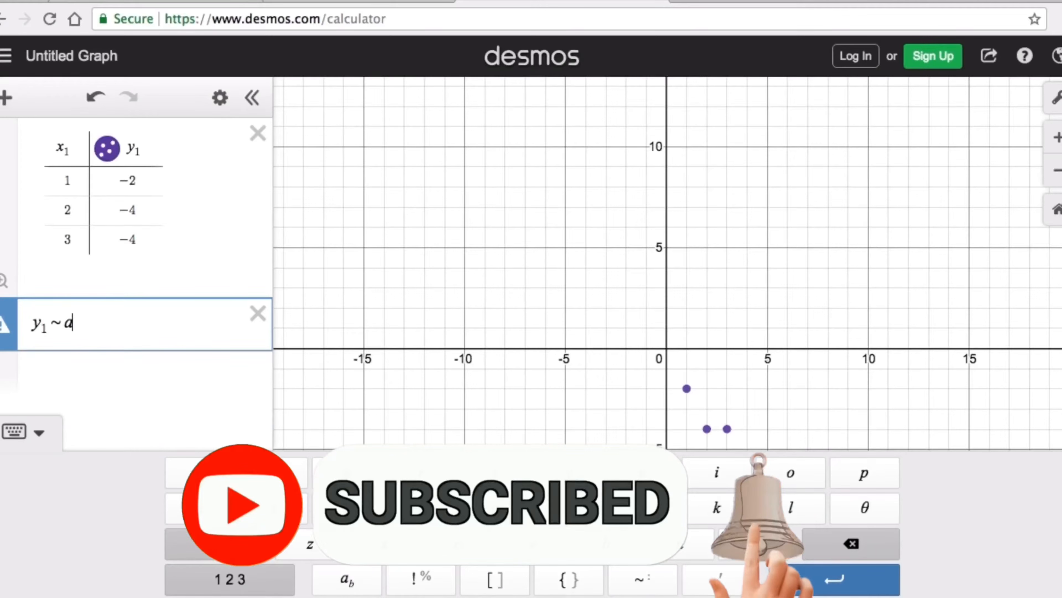
type("x")
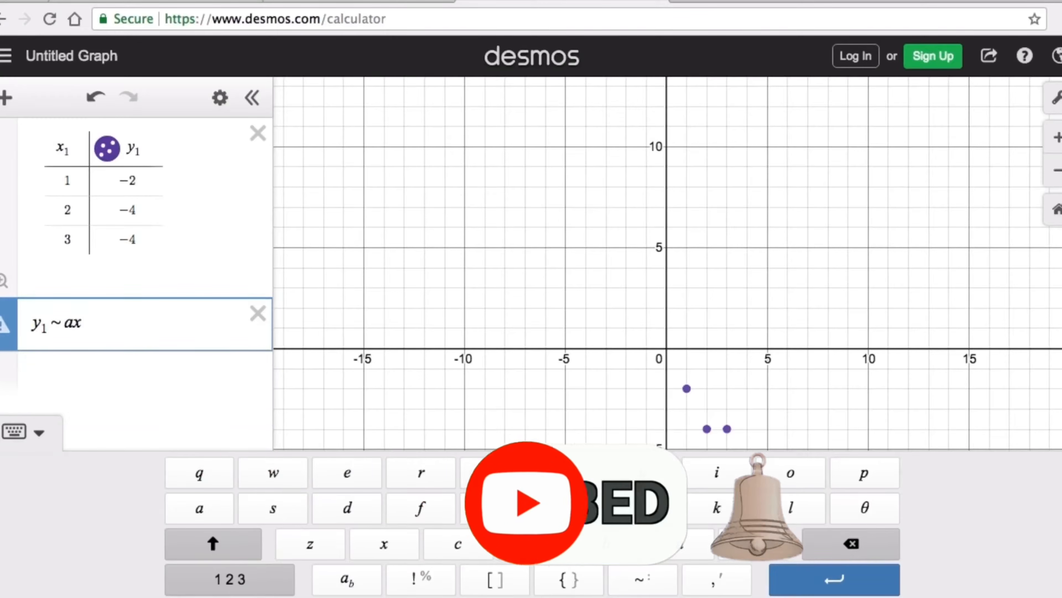
type("1")
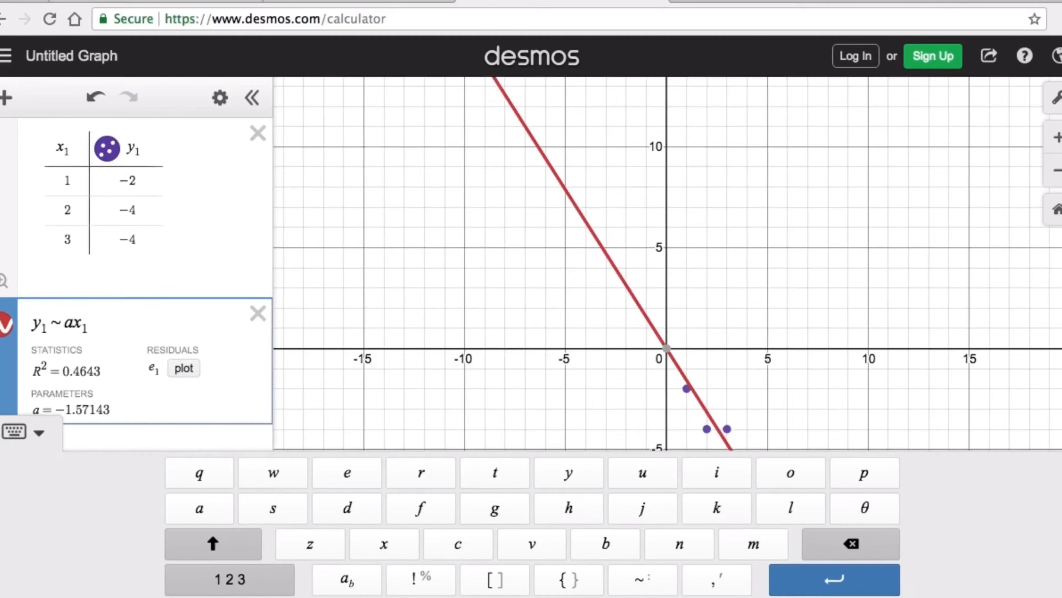
type("^2")
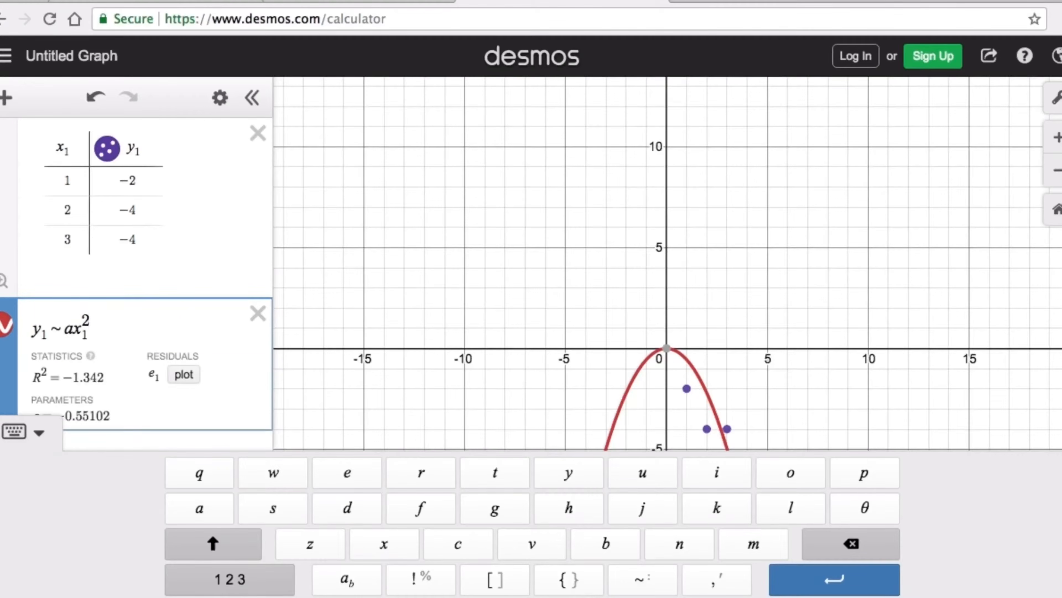
key("Right")
type("+")
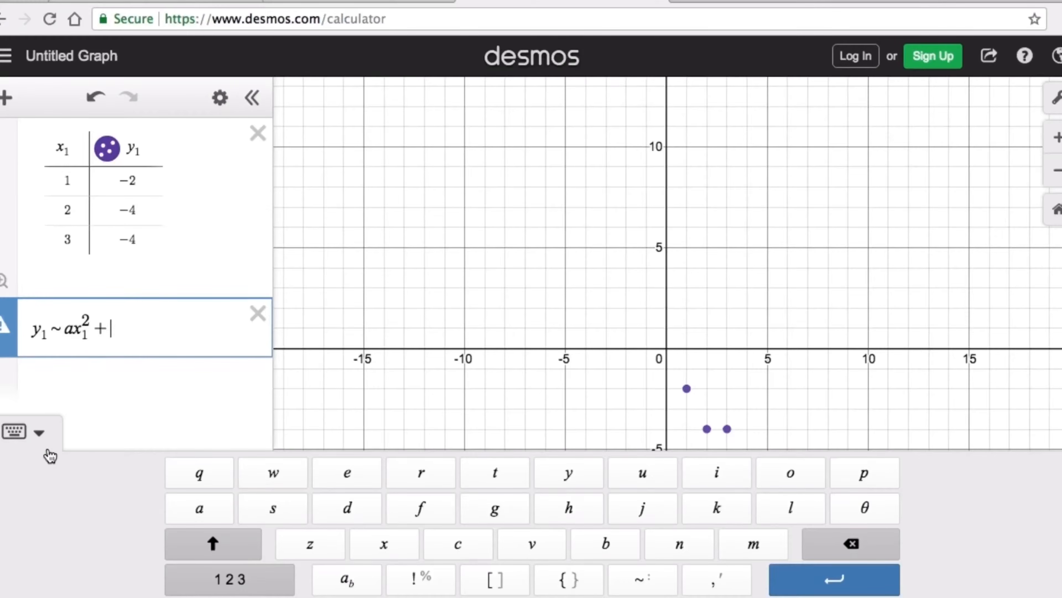
left_click(38, 433)
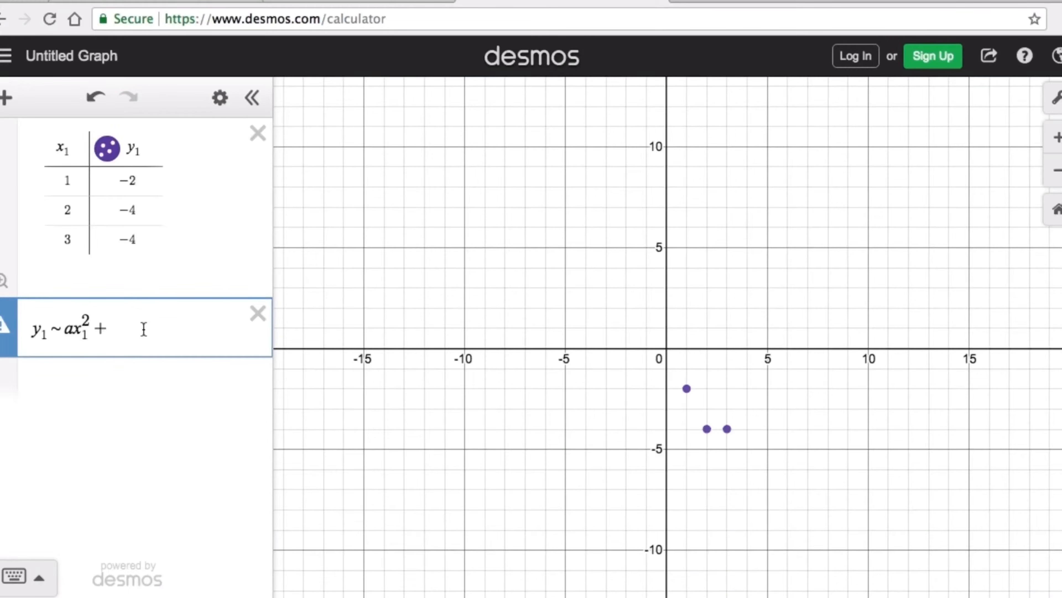
type("bx_1 + ")
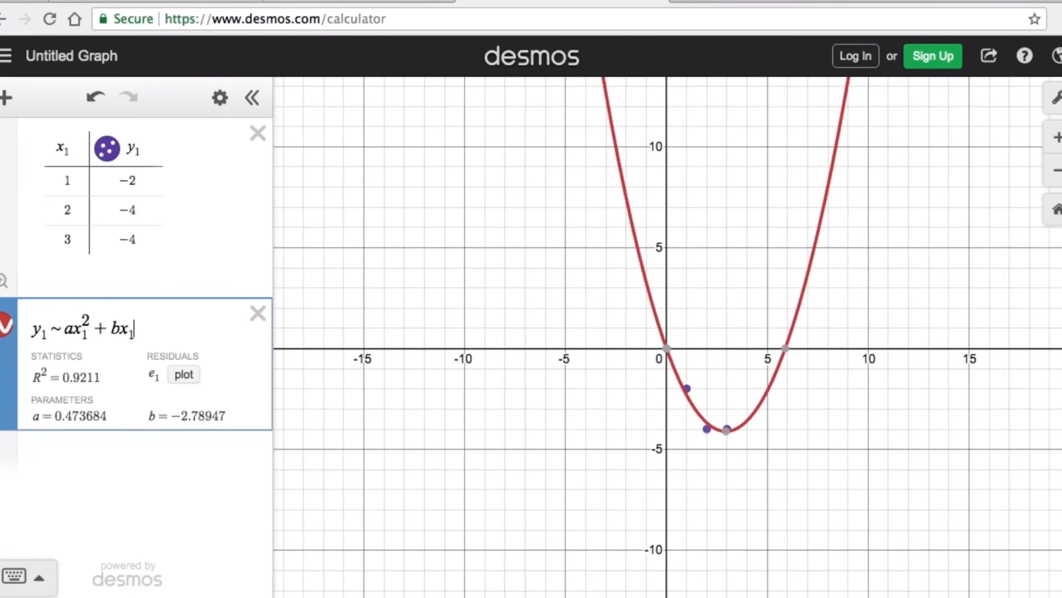
type("c")
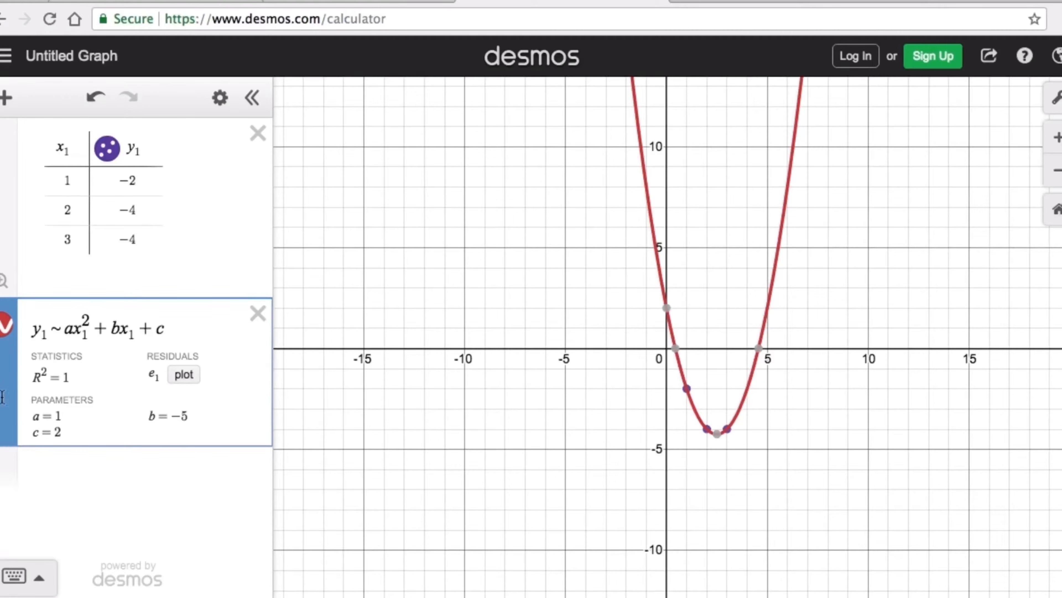
Color the regression curve blue and the table's plotted points red.
left_click(5, 324)
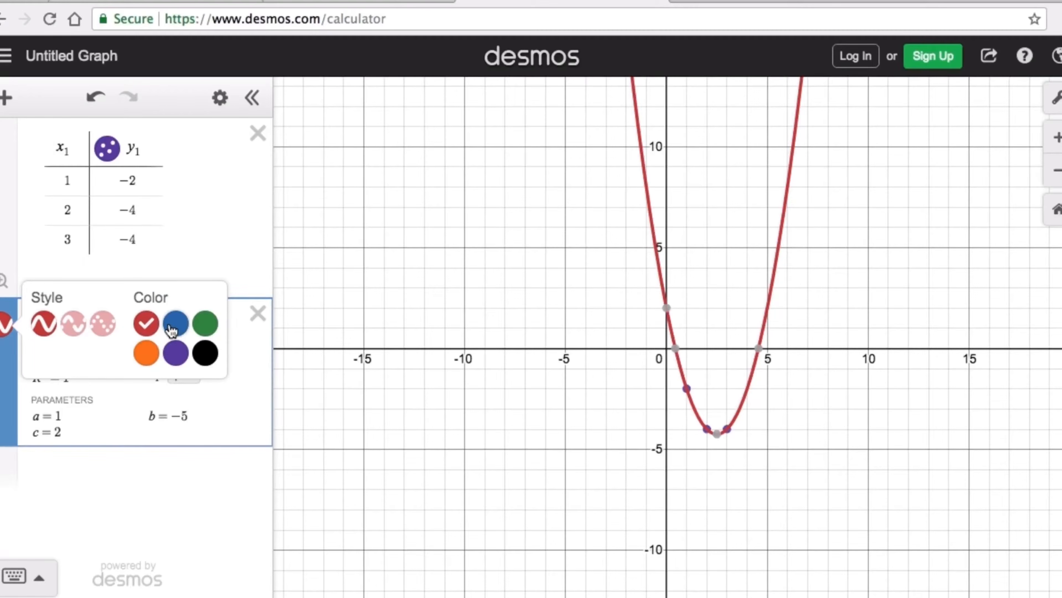
left_click(172, 330)
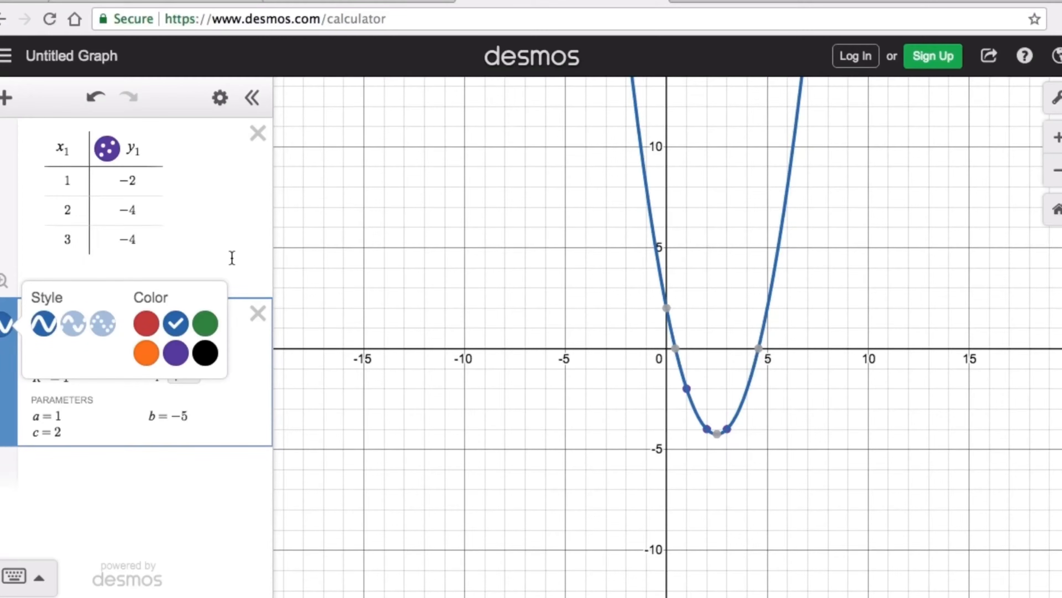
left_click(107, 151)
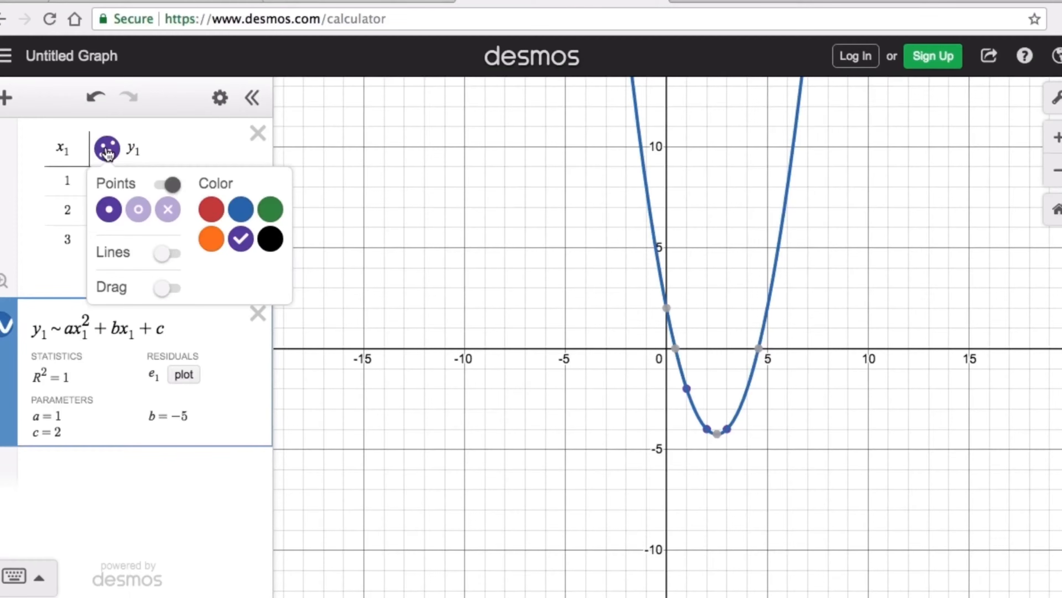
left_click(207, 211)
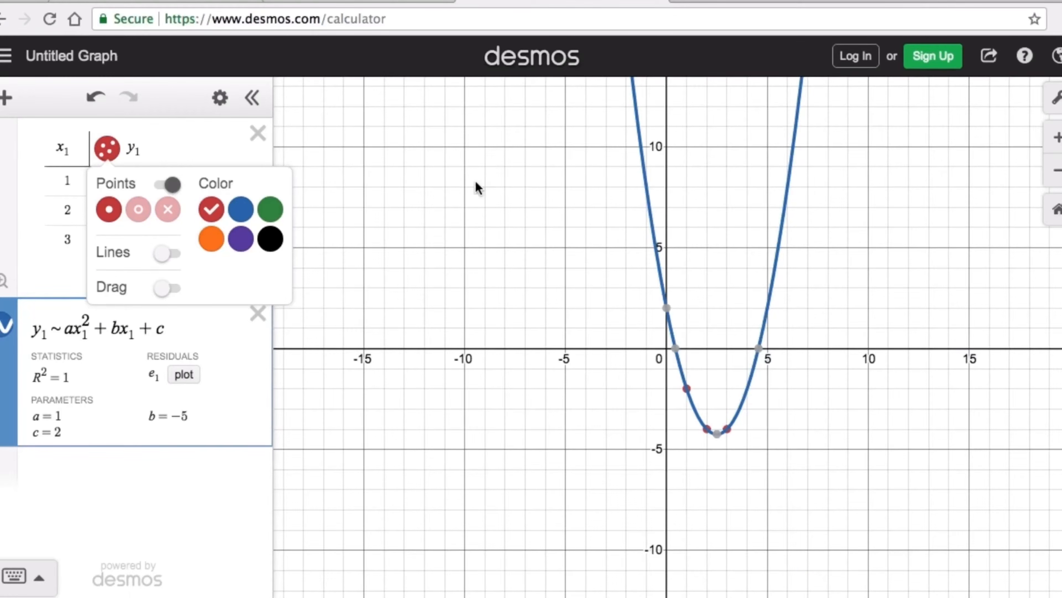
left_click(748, 423)
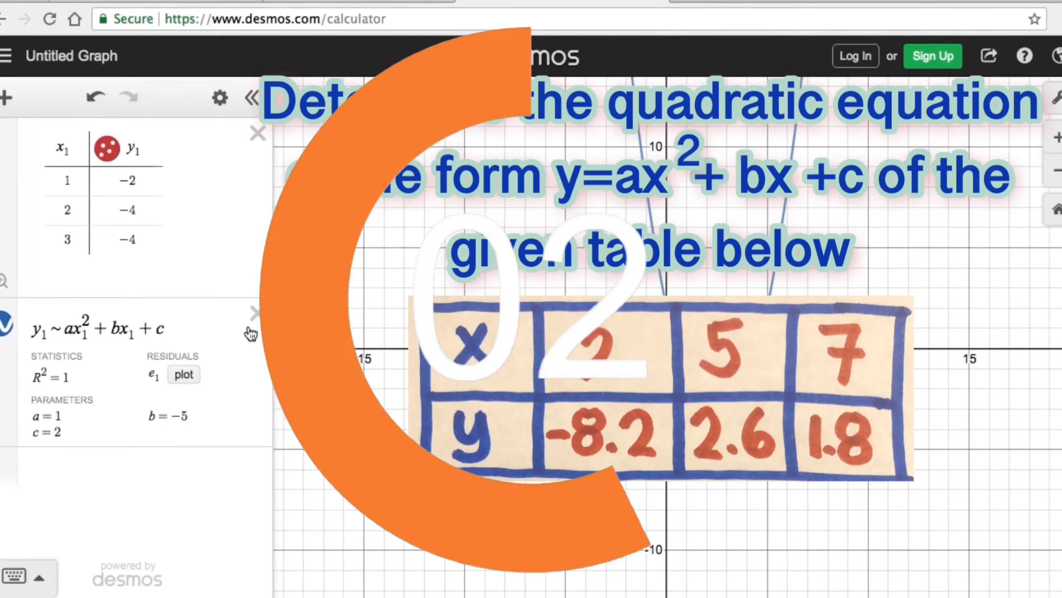
Delete the quadratic regression and the data table, and insert a new empty table.
left_click(254, 313)
left_click(258, 133)
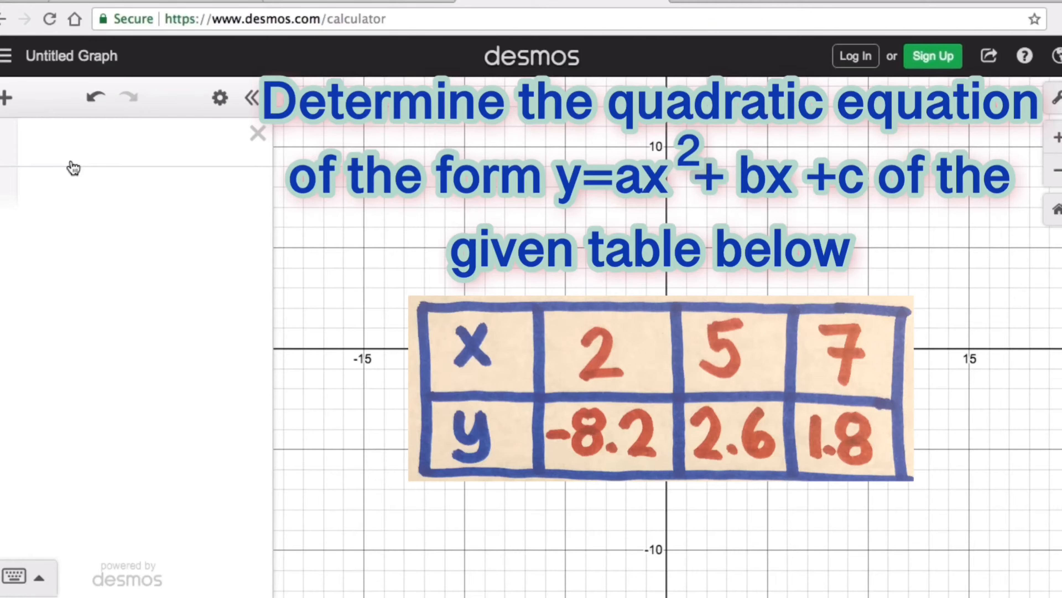
left_click(5, 99)
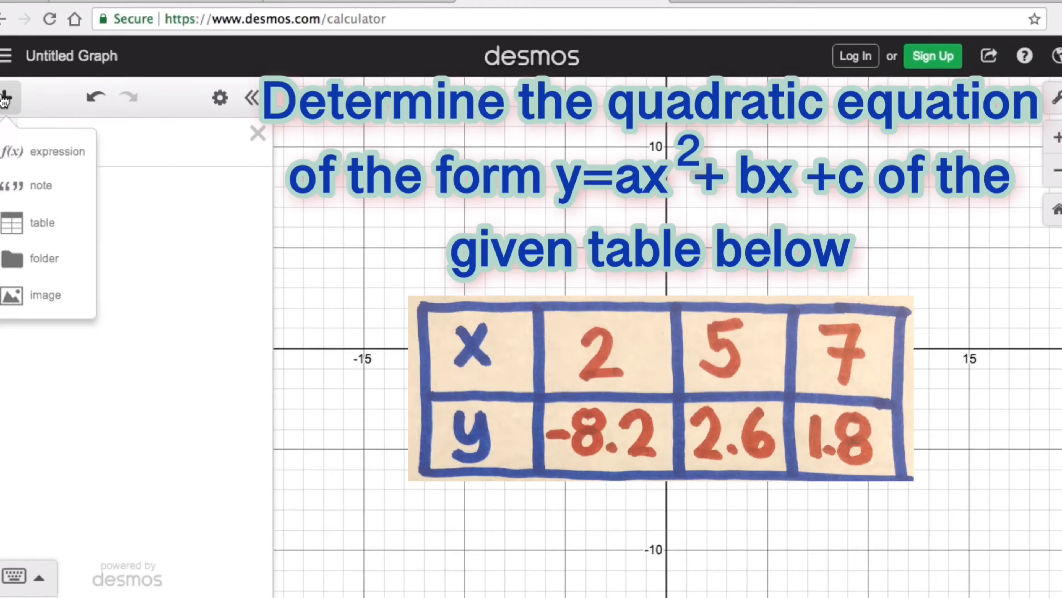
left_click(43, 224)
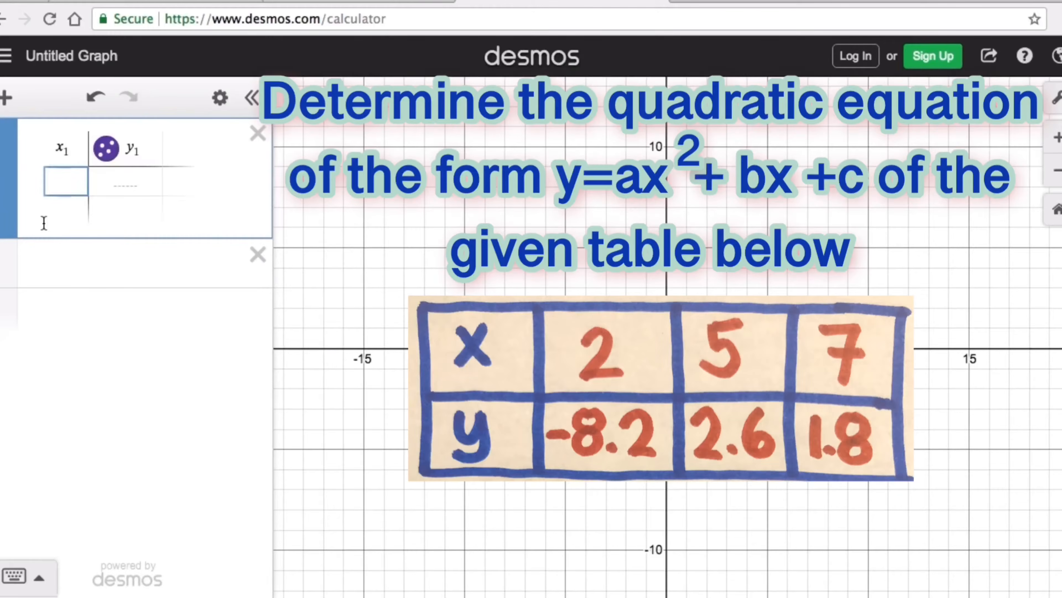
Fill the new table's x₁ column with 2, 5 and 7.
type("2")
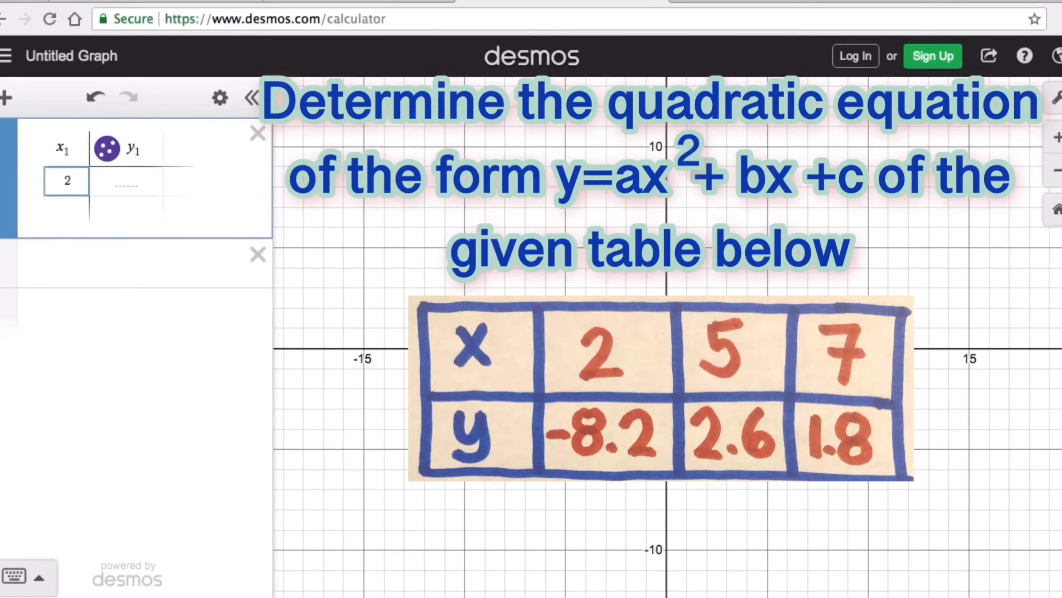
key("Return")
type("5")
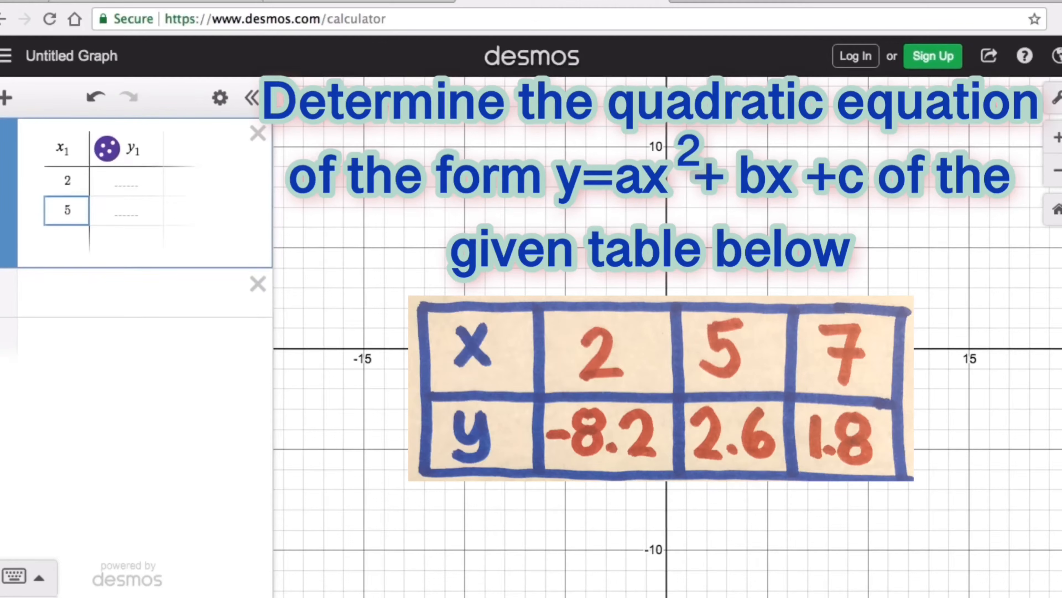
key("Return")
type("7")
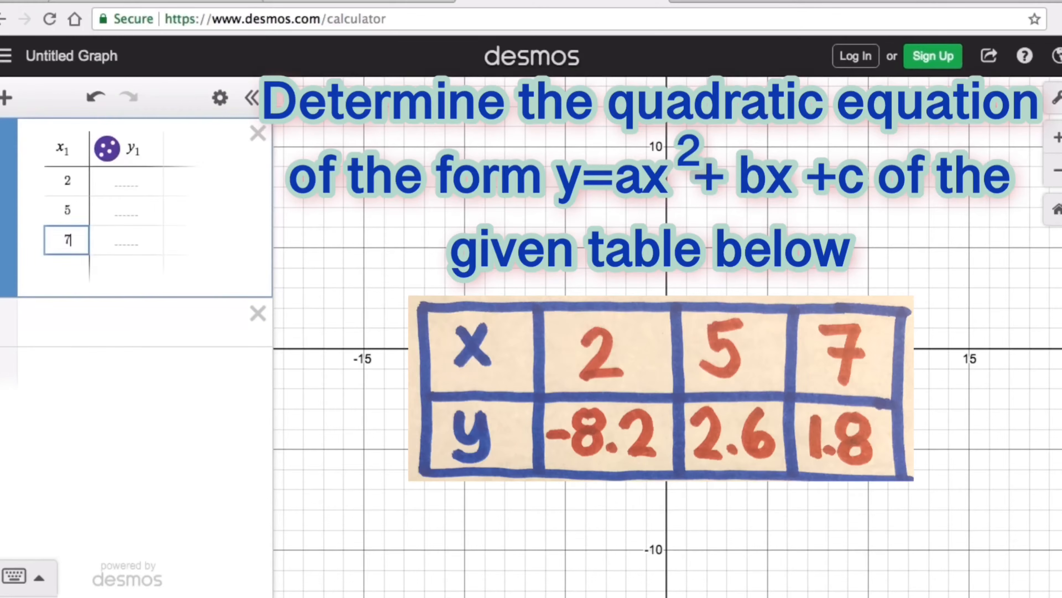
Fill the table's y₁ column with −8.2, 2.6 and 1.8 for x₁ values 2, 5 and 7.
left_click(130, 184)
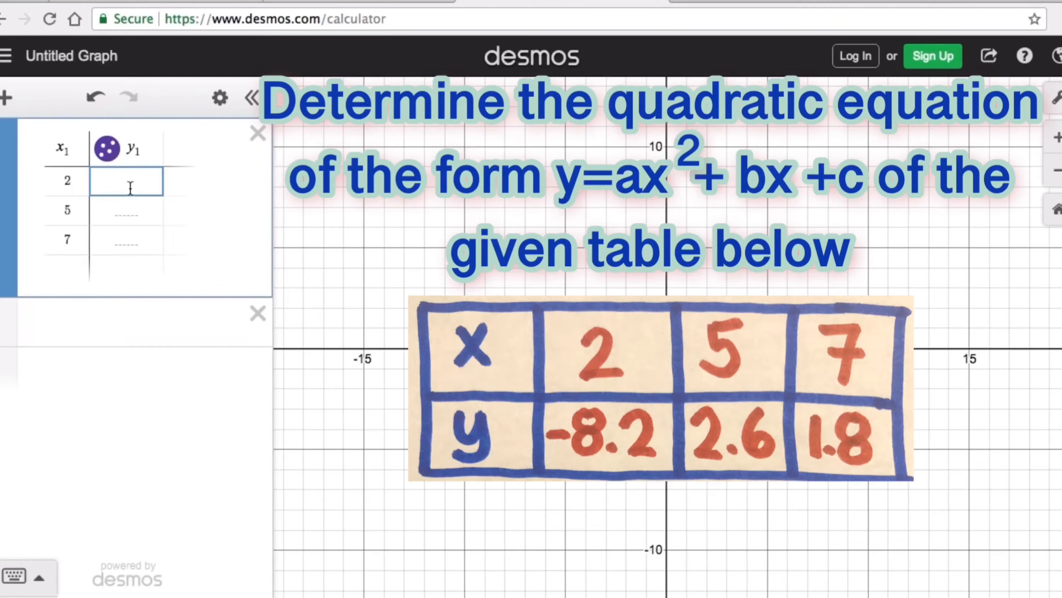
type("-")
type("8.")
type("2")
left_click(126, 210)
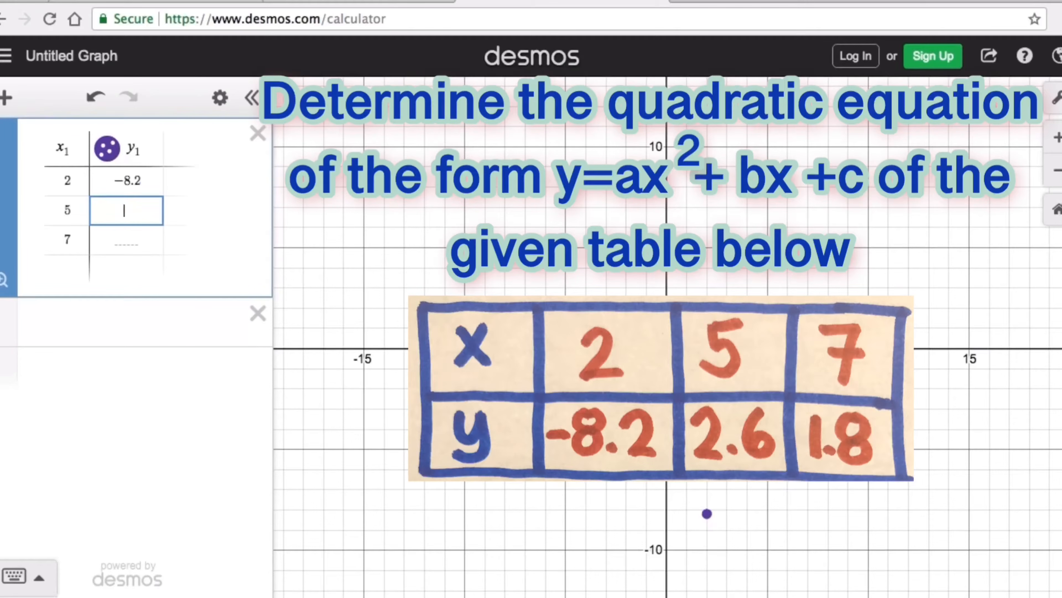
type("2.6")
key("Return")
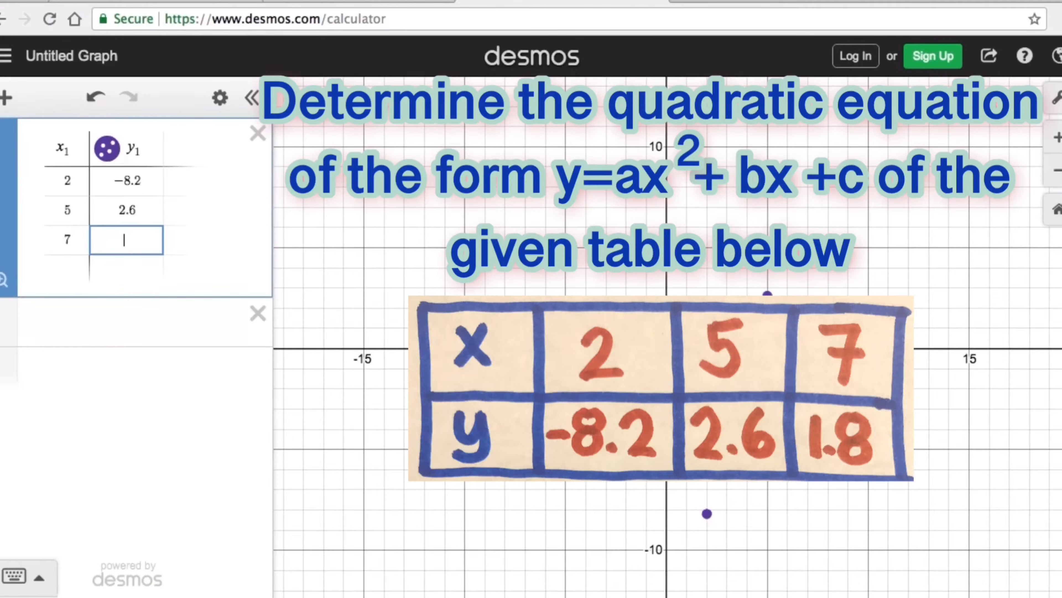
type("1.8")
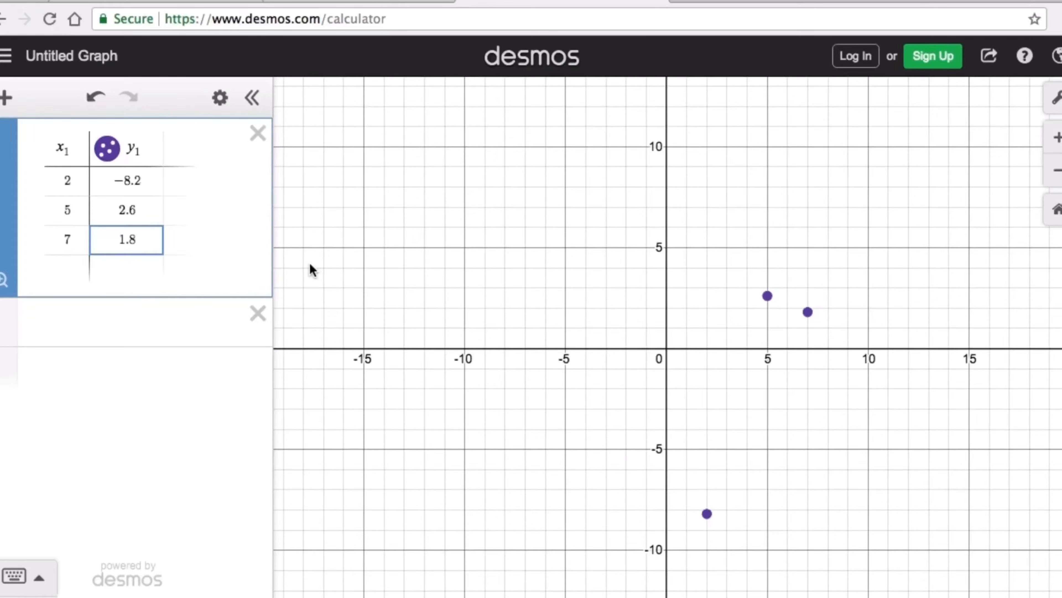
Start a regression in the empty expression below the table by entering y₁ followed by a tilde.
left_click(50, 321)
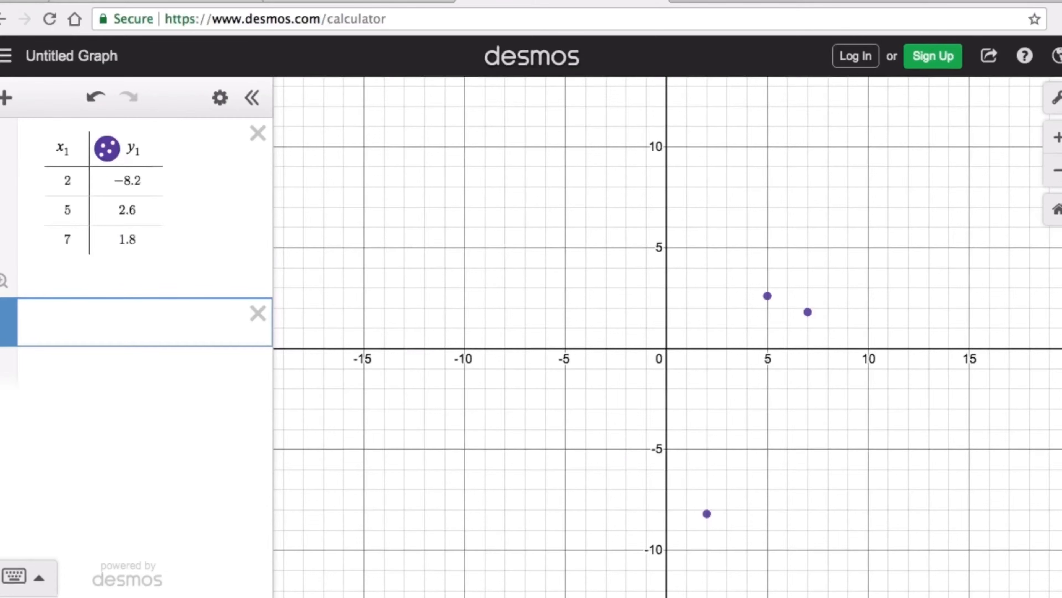
type("y_1")
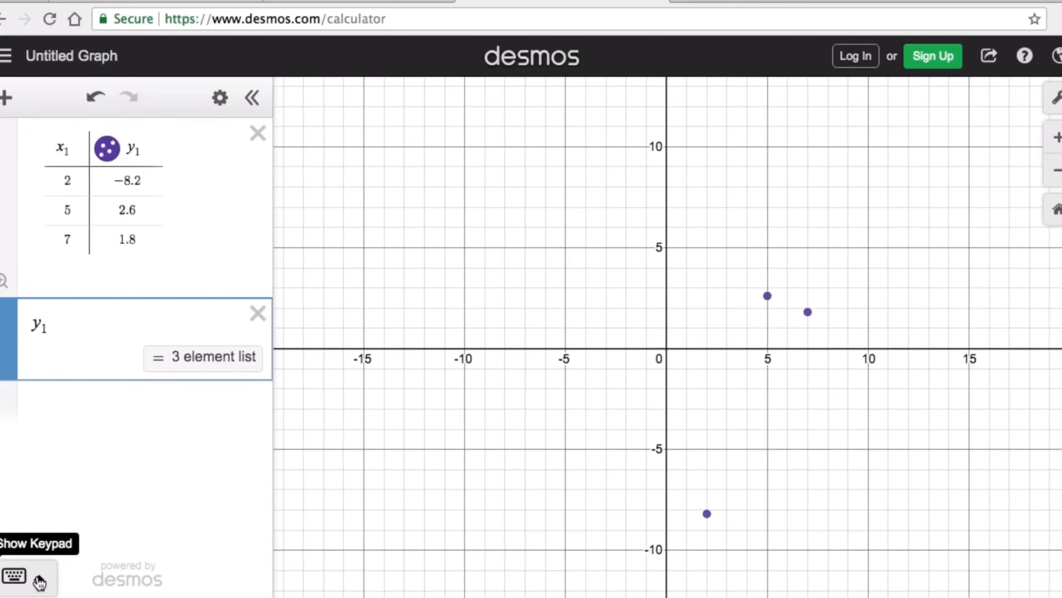
left_click(40, 581)
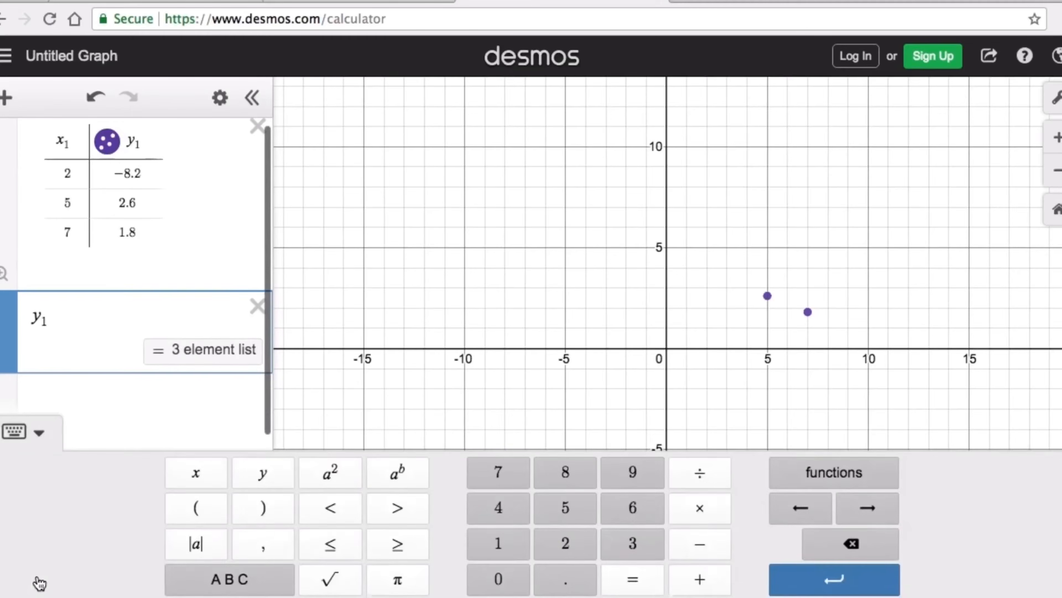
left_click(234, 579)
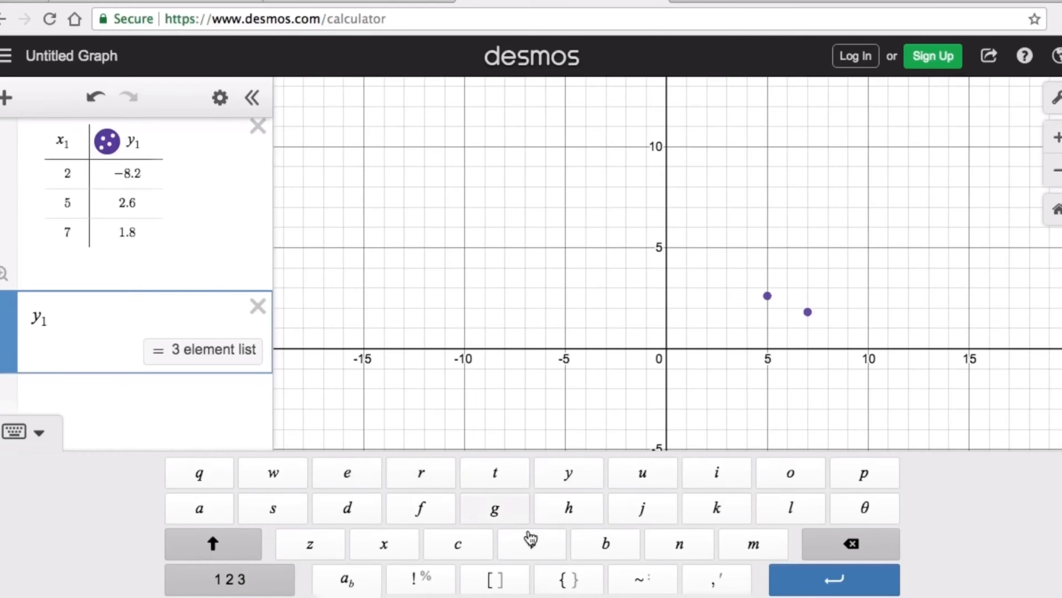
left_click(640, 583)
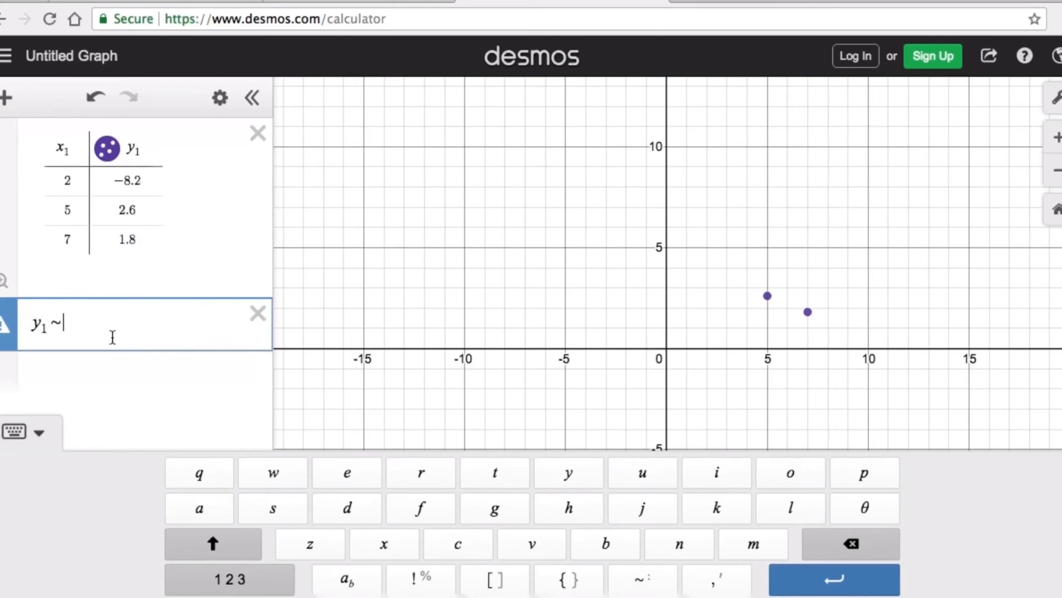
Complete the regression for the second table with the model ax₁² + bx₁ + c.
type("a")
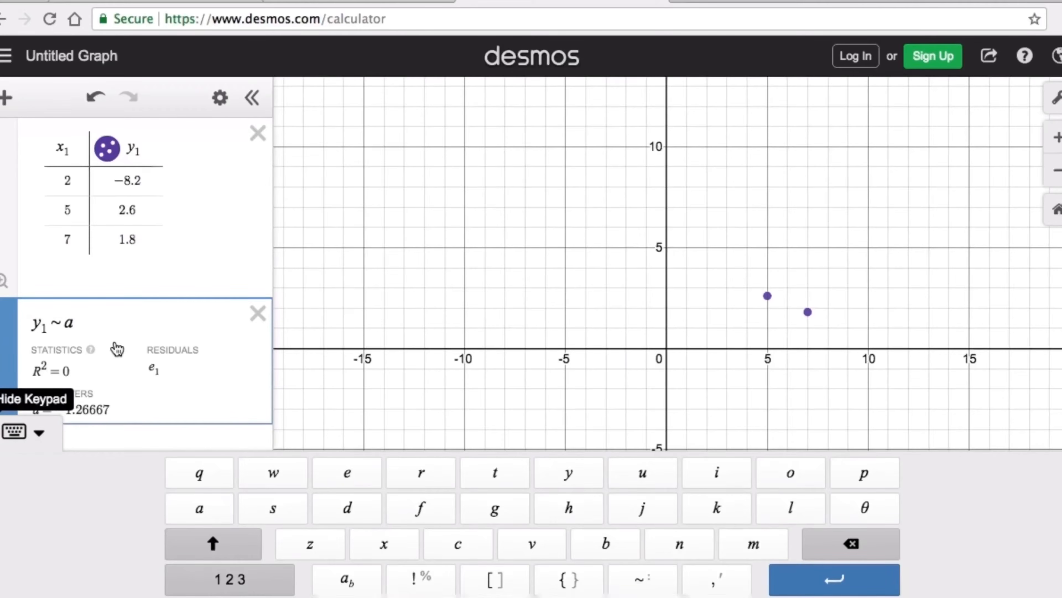
left_click(40, 435)
type("x")
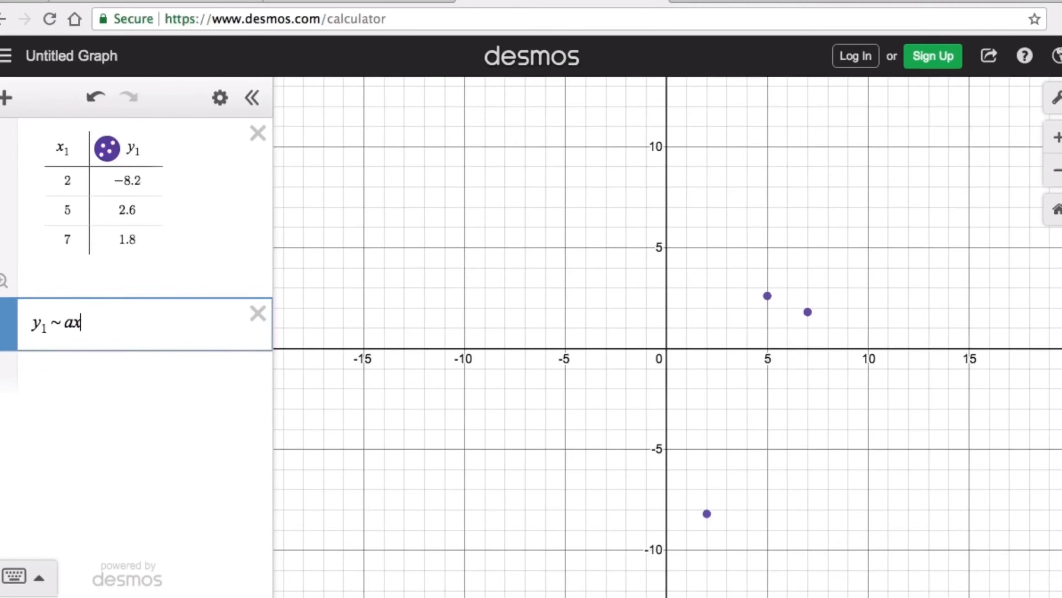
type("1")
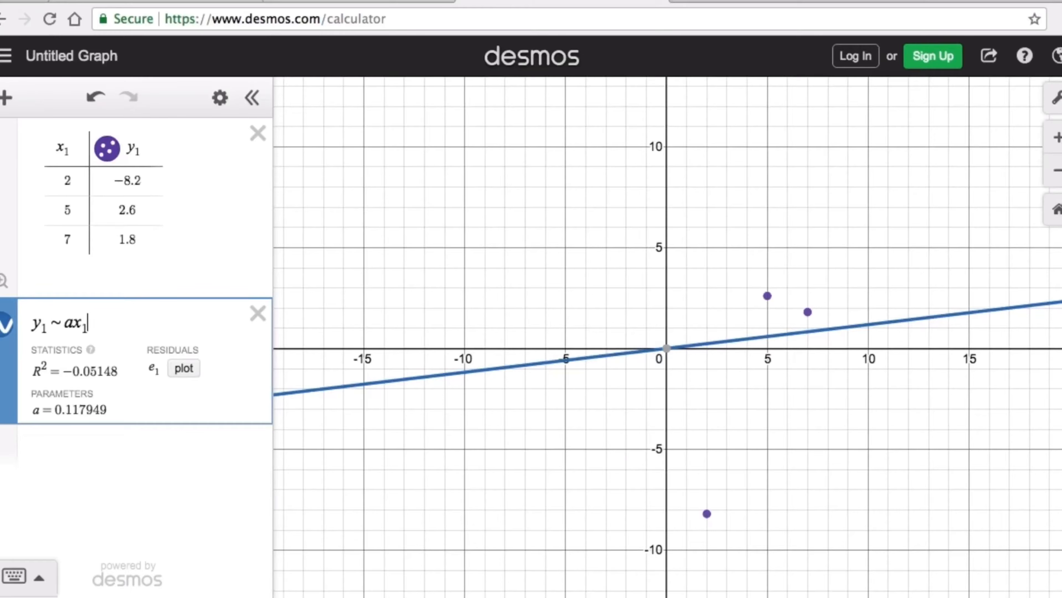
type("^2")
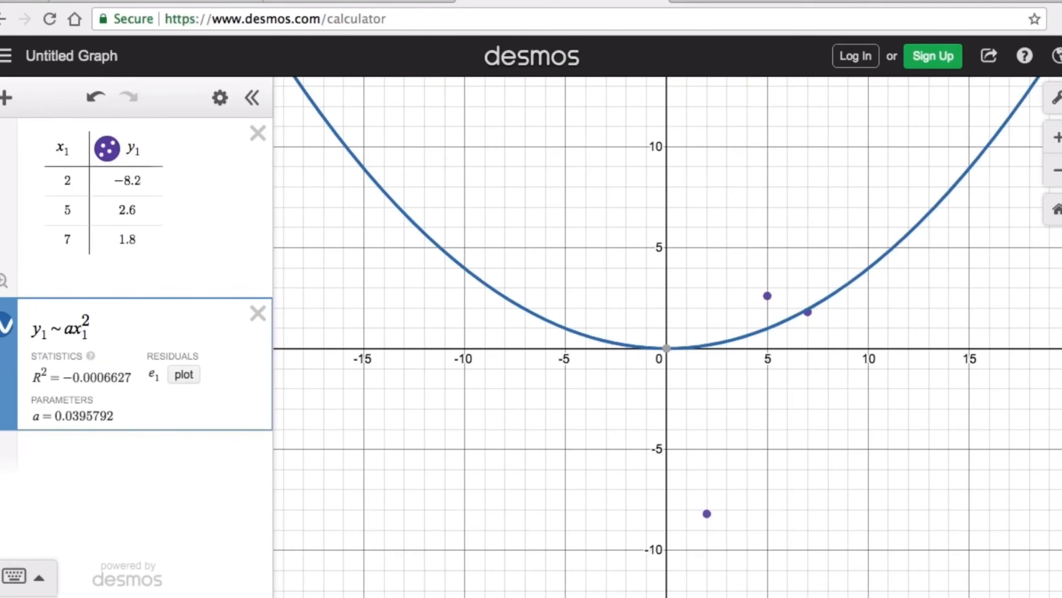
type("+")
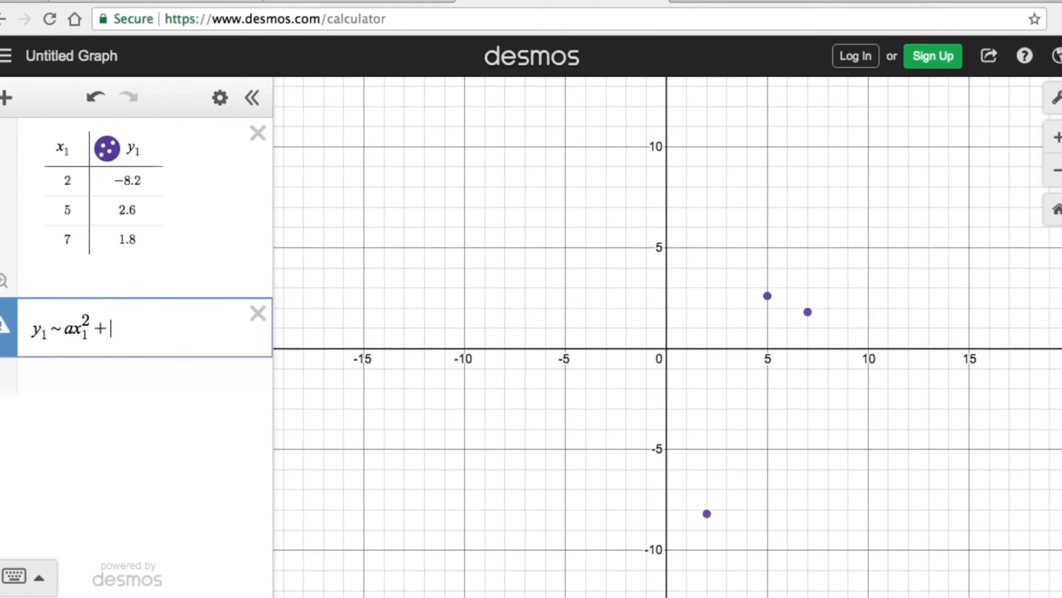
type("bx_1+c")
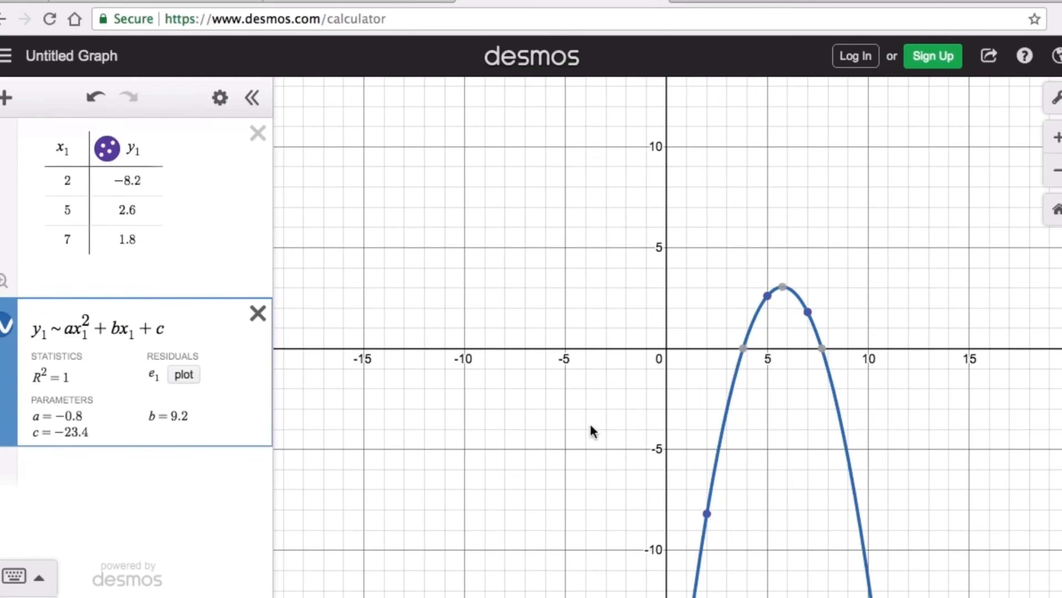
Color the regression curve red and the table's plotted points blue.
left_click(3, 330)
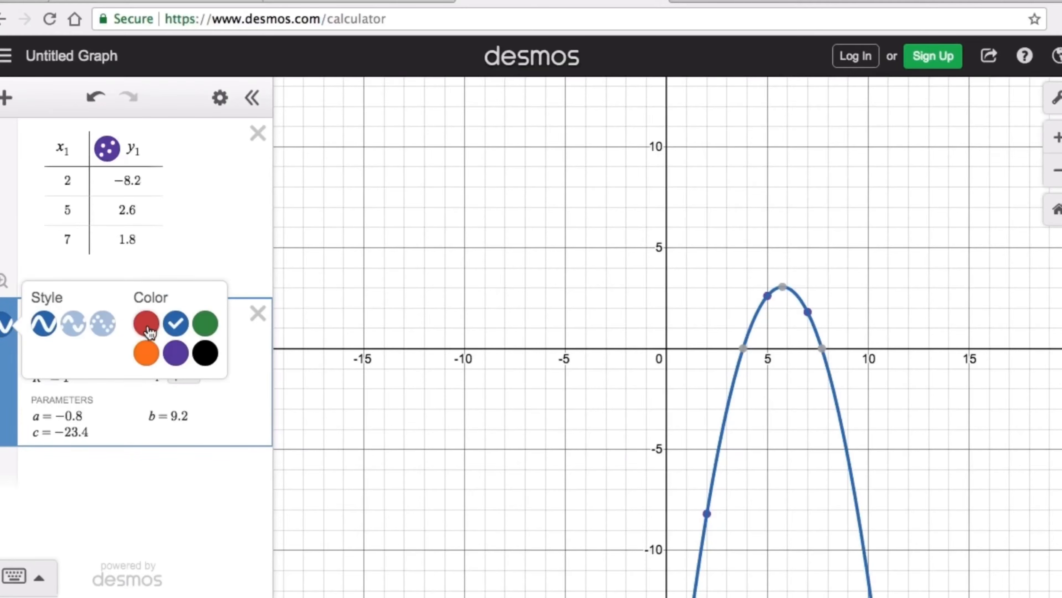
left_click(151, 327)
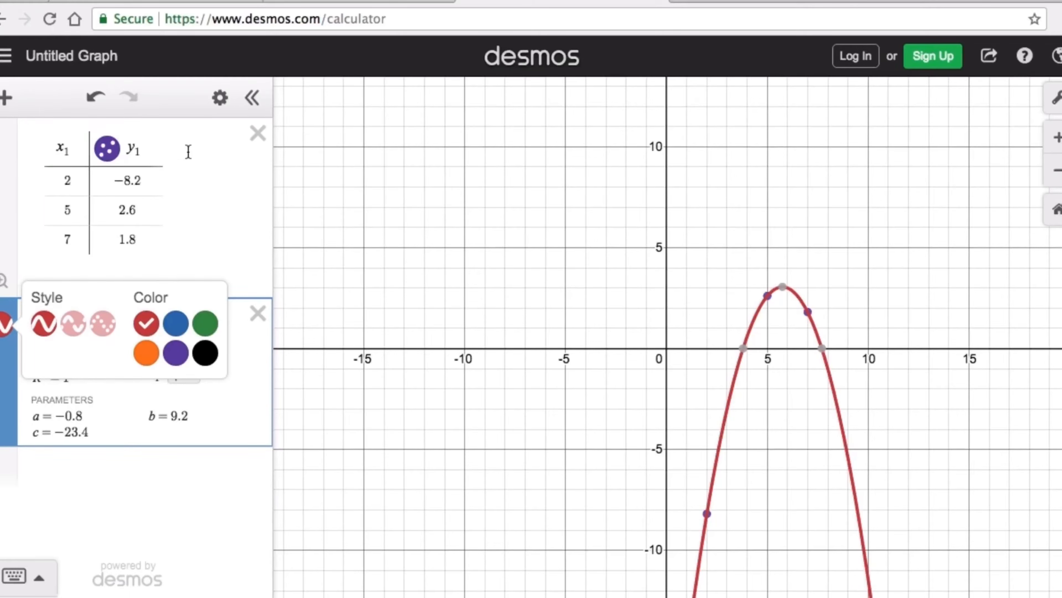
left_click(104, 155)
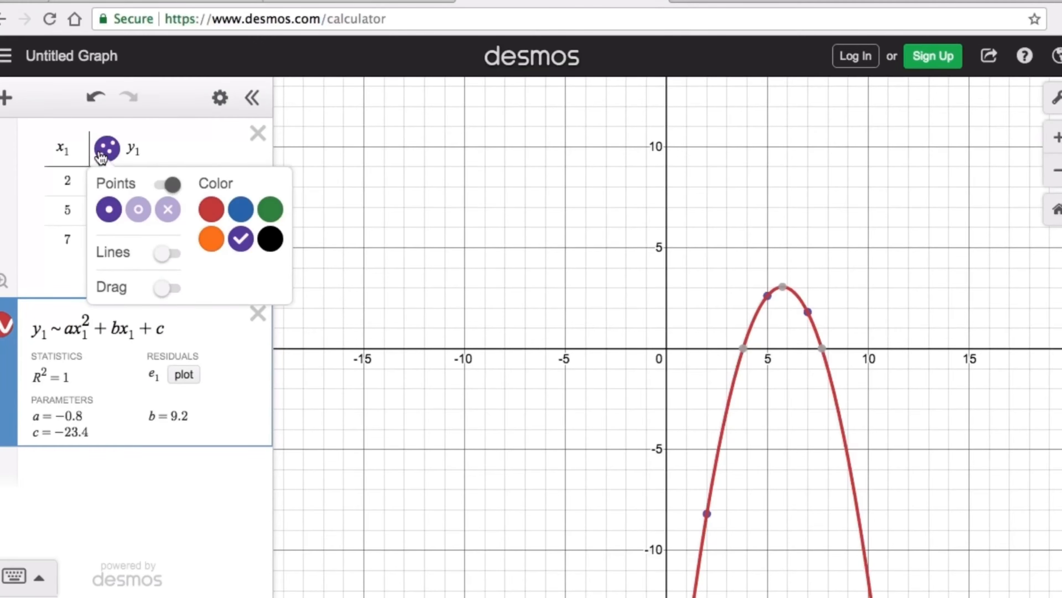
left_click(244, 215)
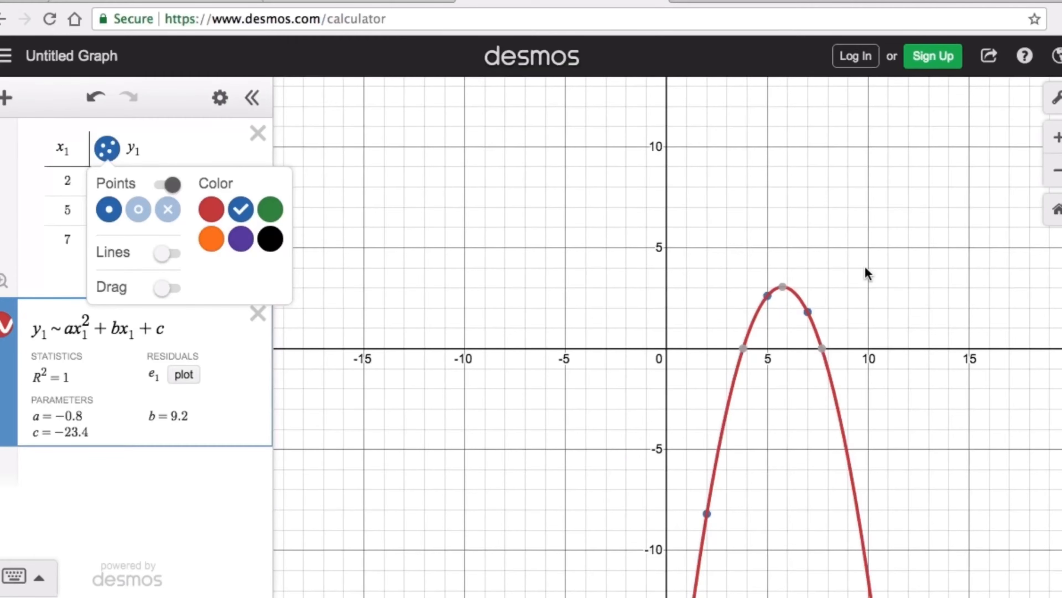
left_click(844, 309)
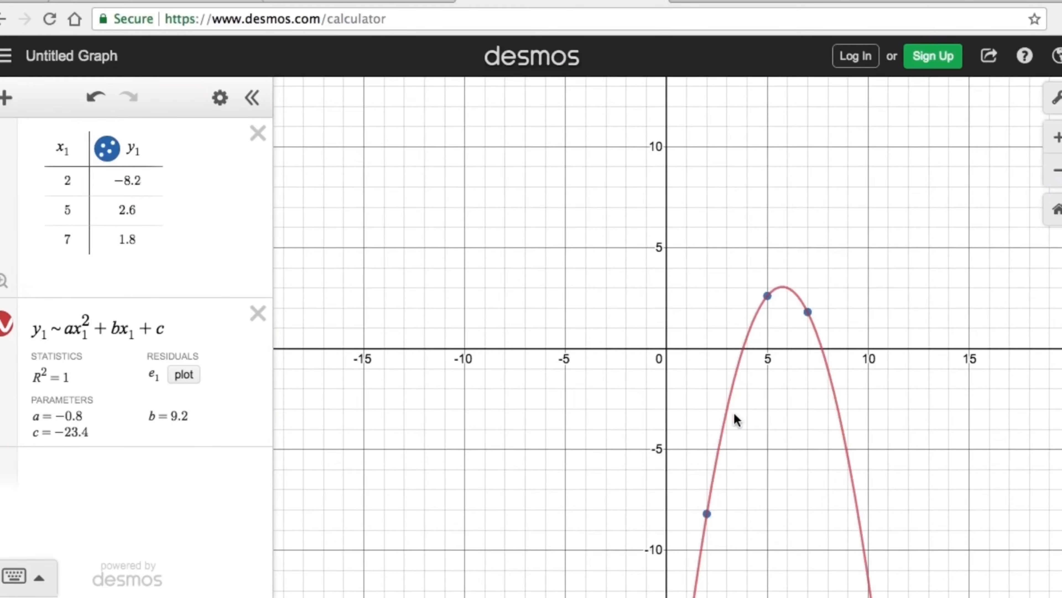